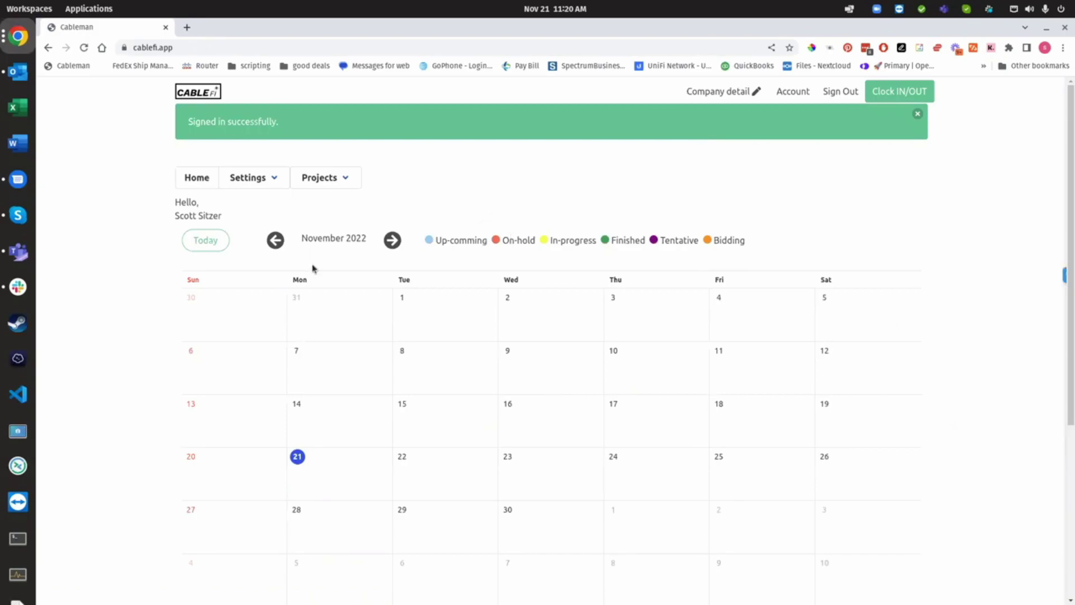
Dismiss the sign-in notice and open the project schedule to look over the November 2022 calendar
left_click(917, 114)
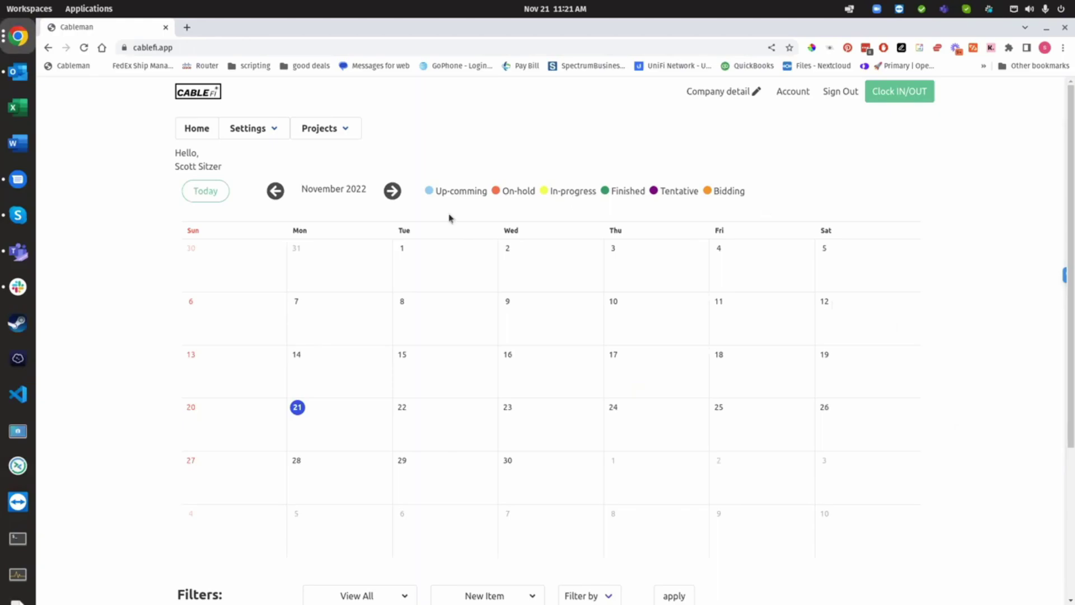
left_click(346, 130)
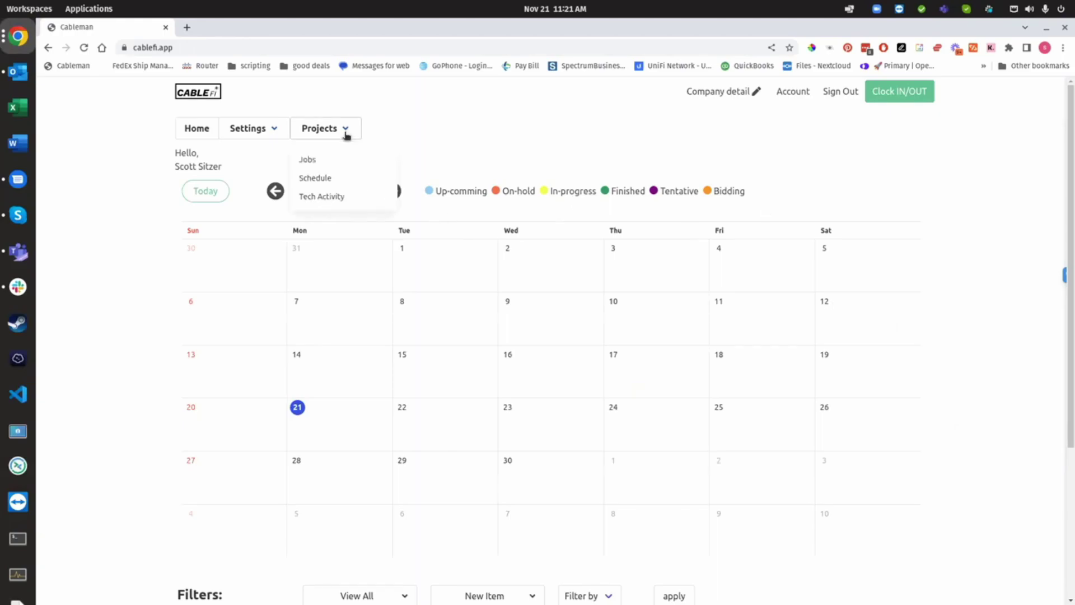
left_click(336, 180)
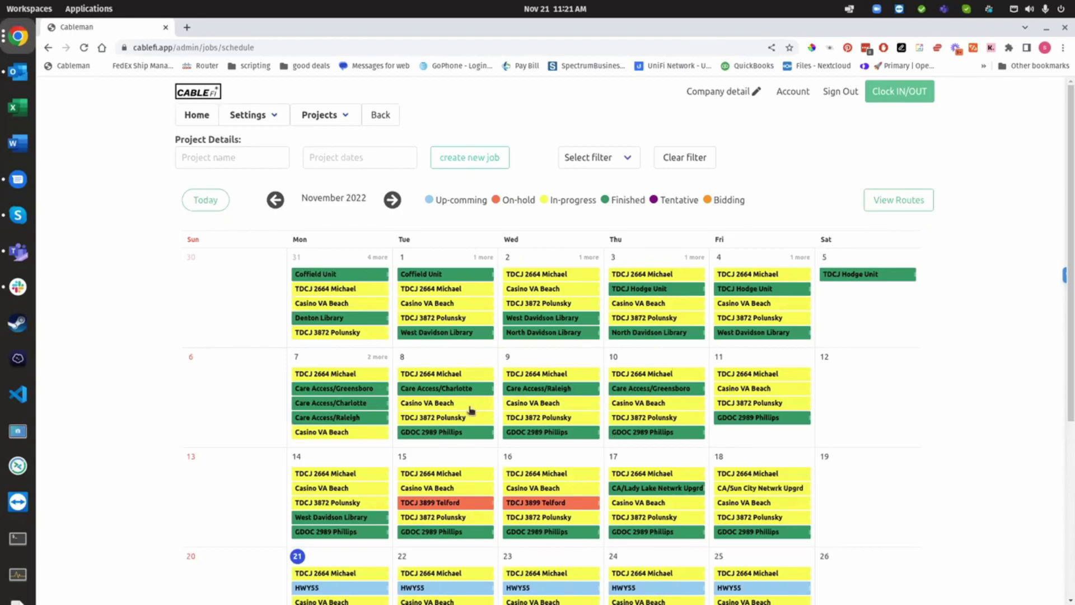
scroll(471, 410, "down", 1)
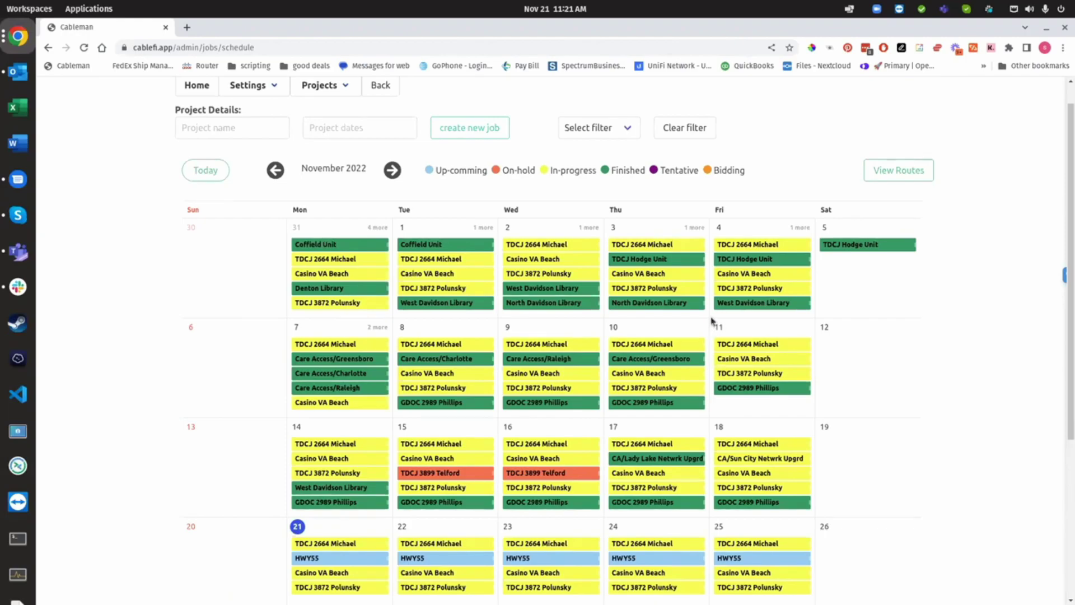
scroll(711, 320, "up", 1)
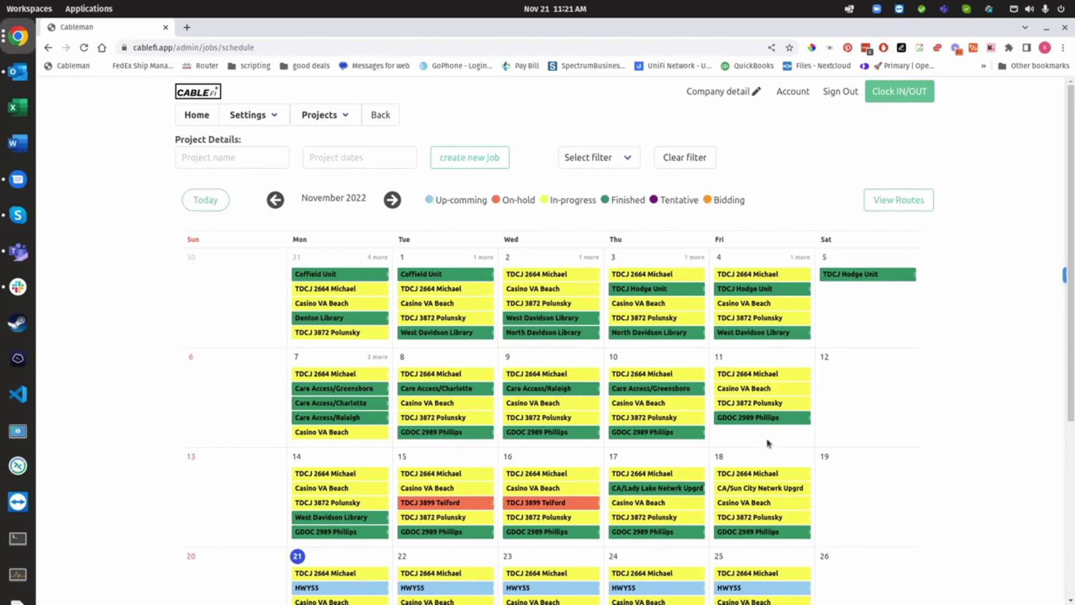
Open the details of the Casino VA Beach job scheduled on November 10, review the whole form, and close it
left_click(634, 408)
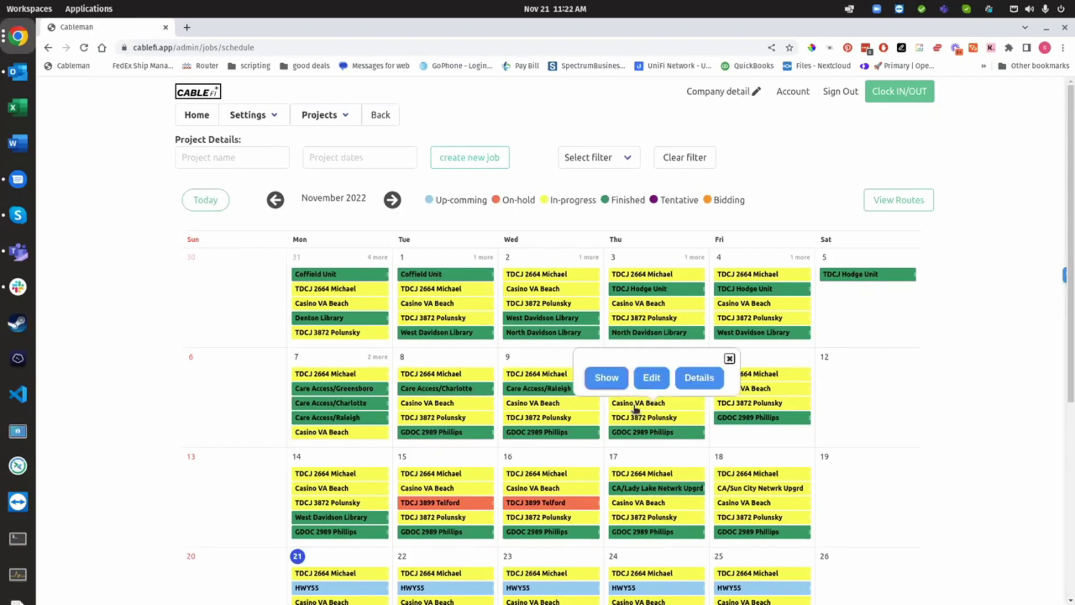
left_click(699, 379)
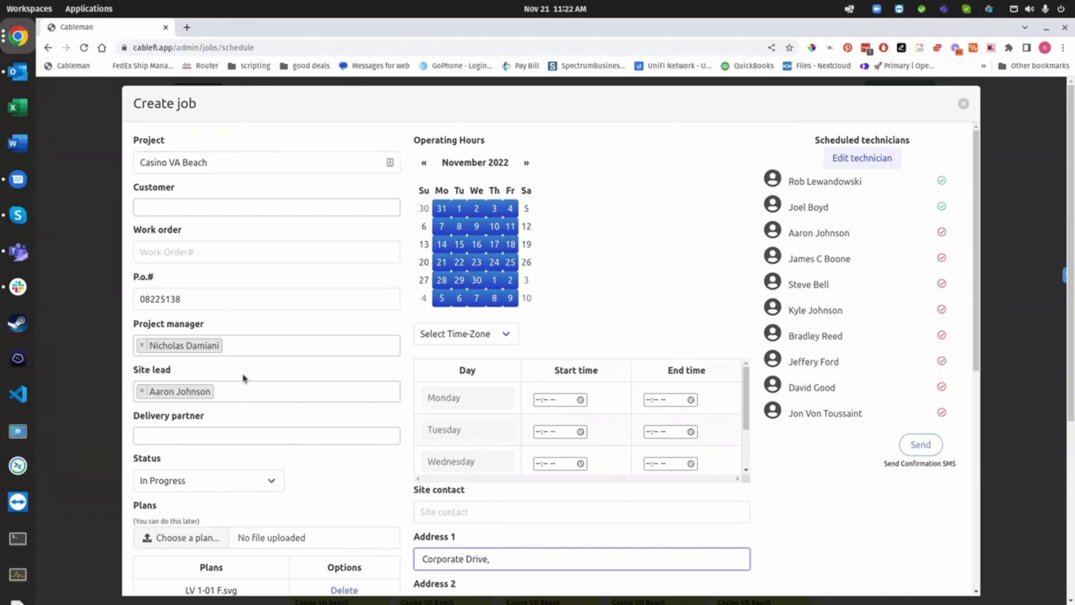
scroll(294, 412, "down", 4)
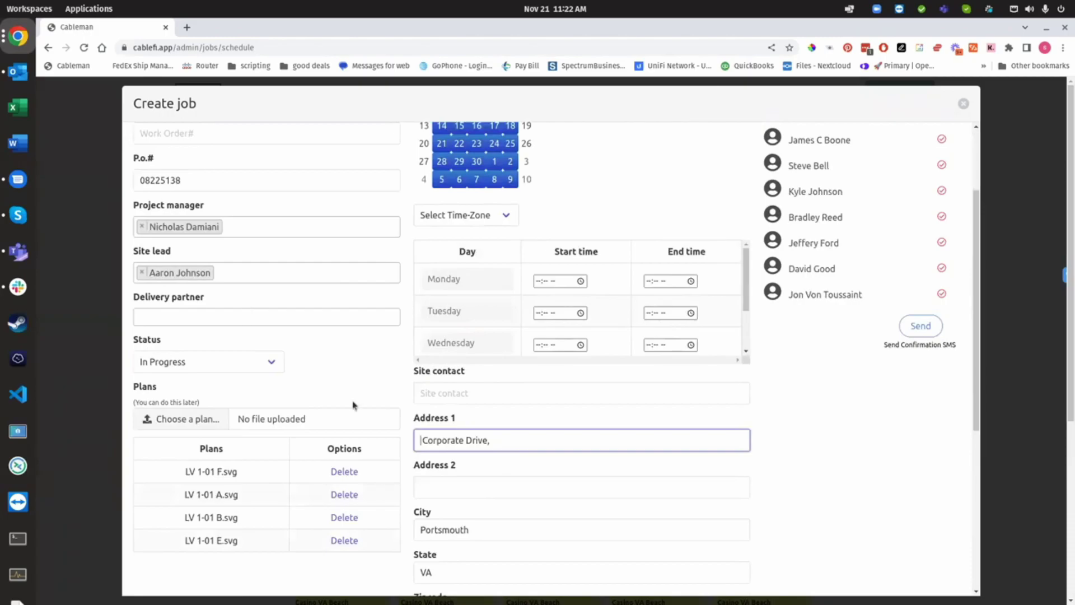
scroll(419, 356, "down", 2)
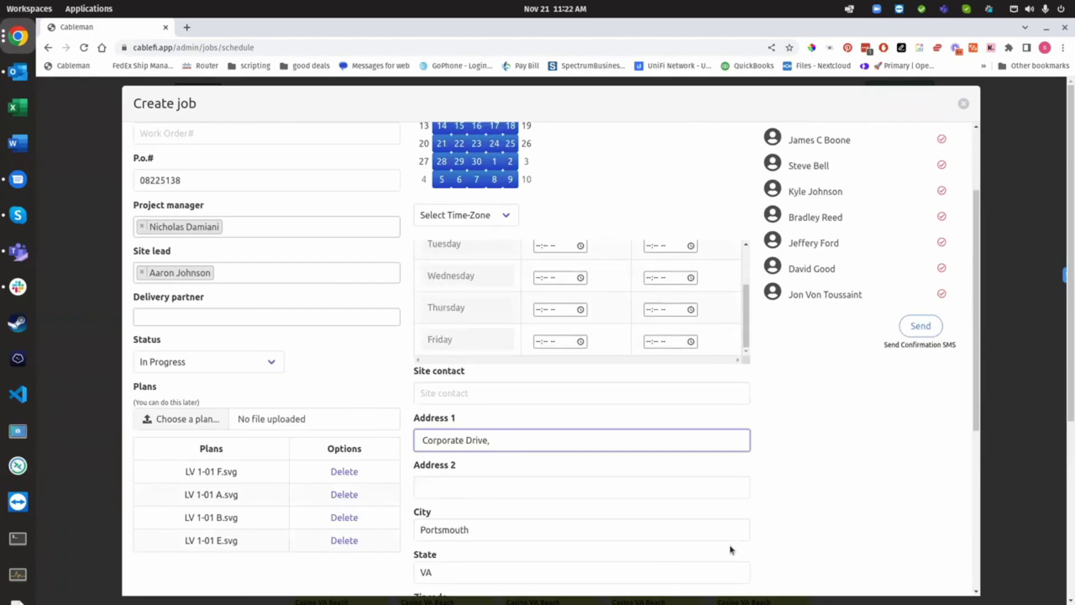
scroll(748, 504, "down", 6)
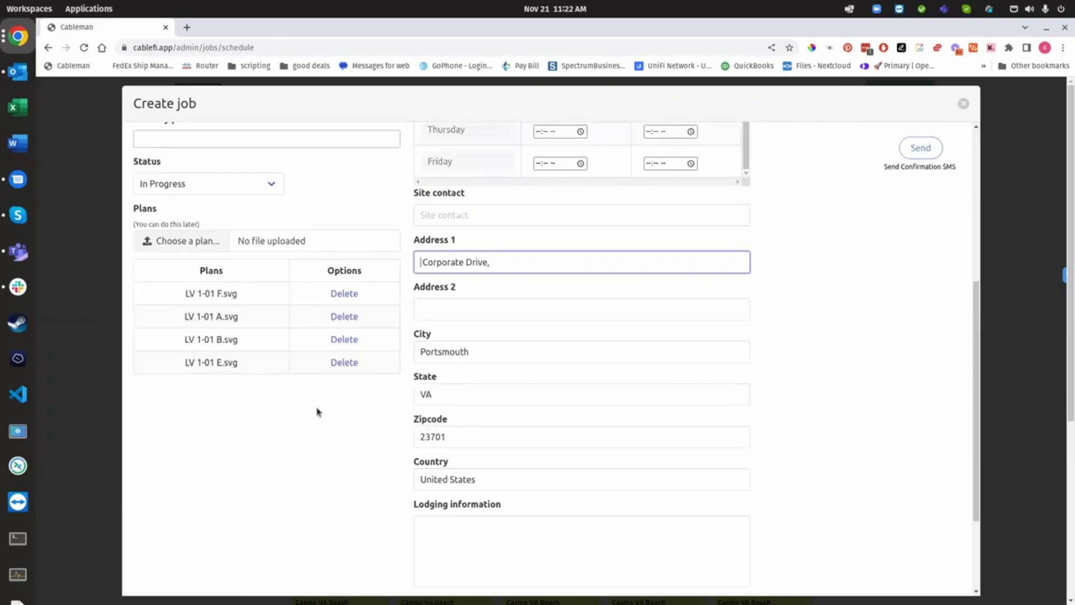
scroll(327, 457, "up", 6)
scroll(330, 446, "up", 4)
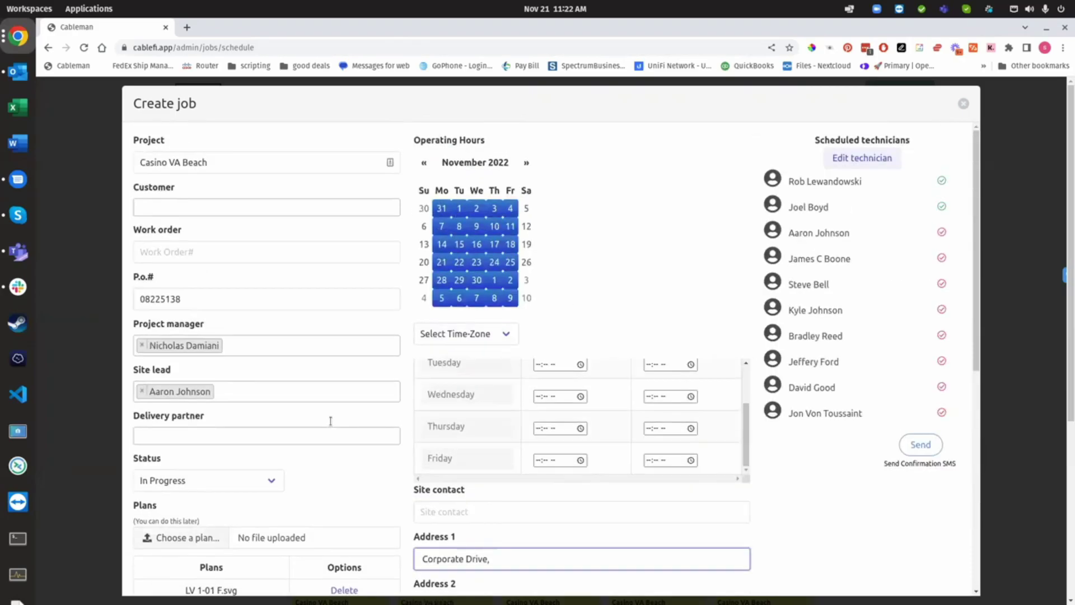
left_click(963, 104)
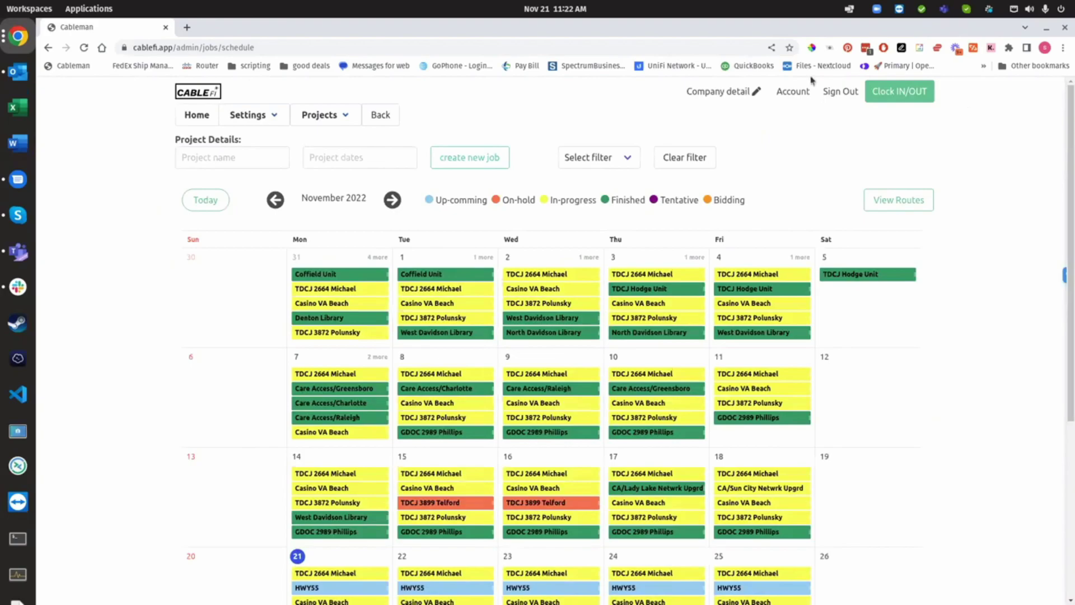
Open the technician activity report and check the assigned technicians and time cards for Casino VA Beach
left_click(352, 116)
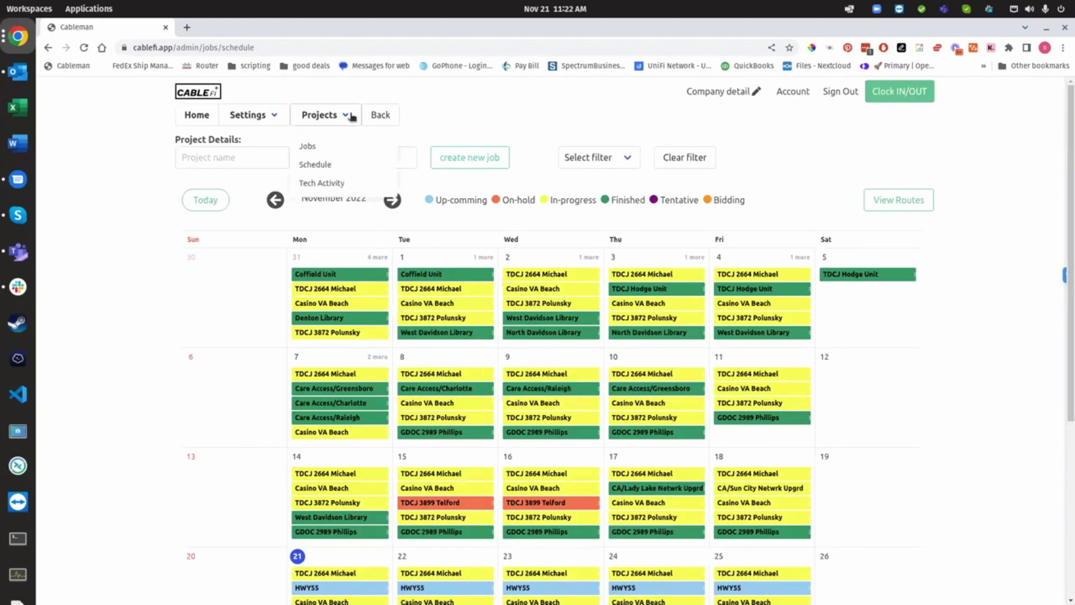
left_click(328, 184)
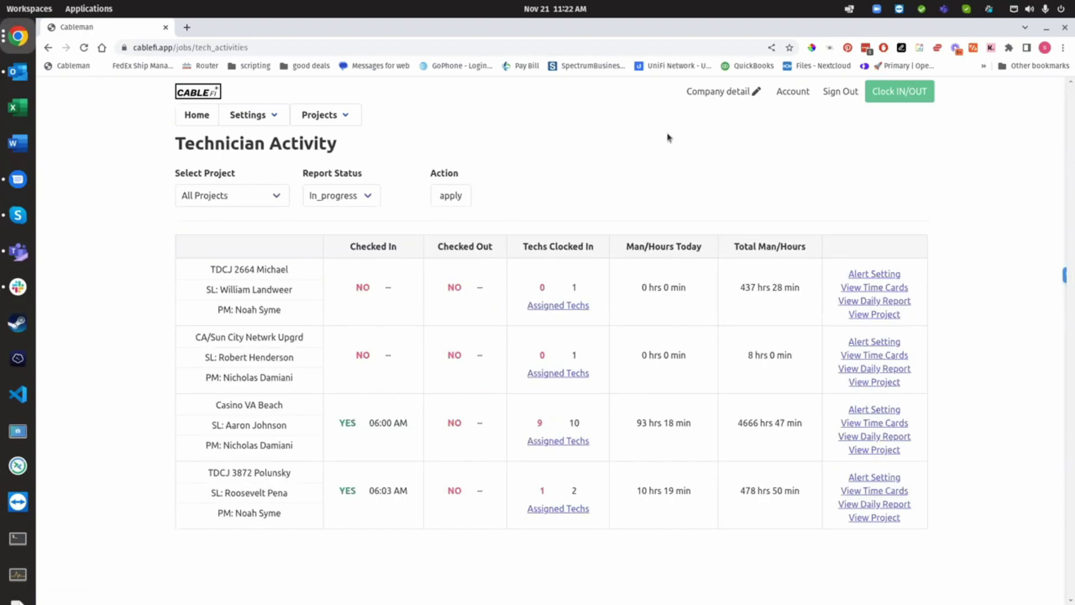
left_click(561, 443)
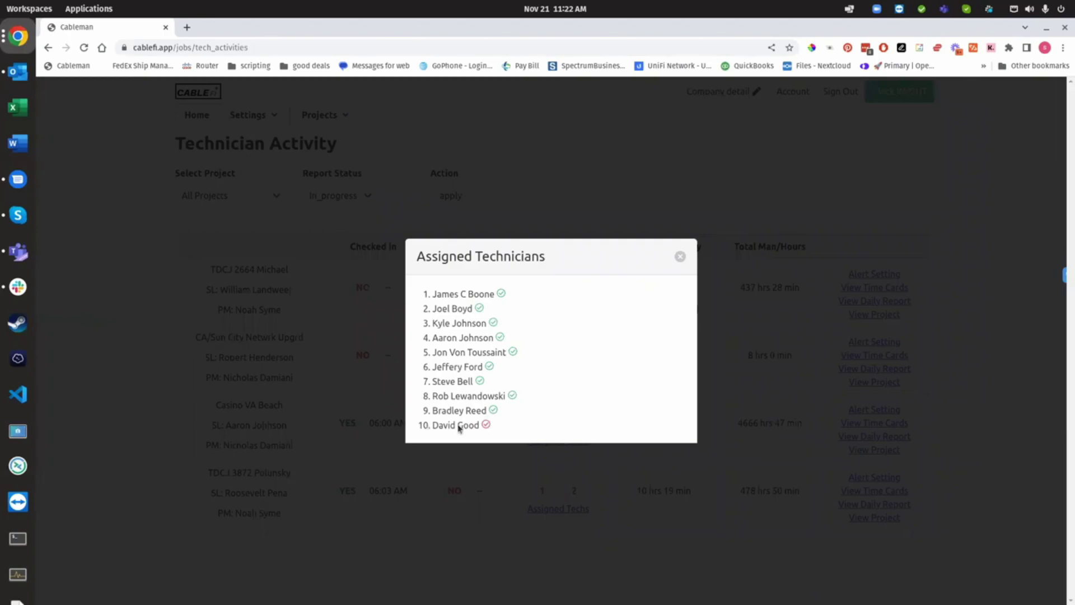
left_click(681, 258)
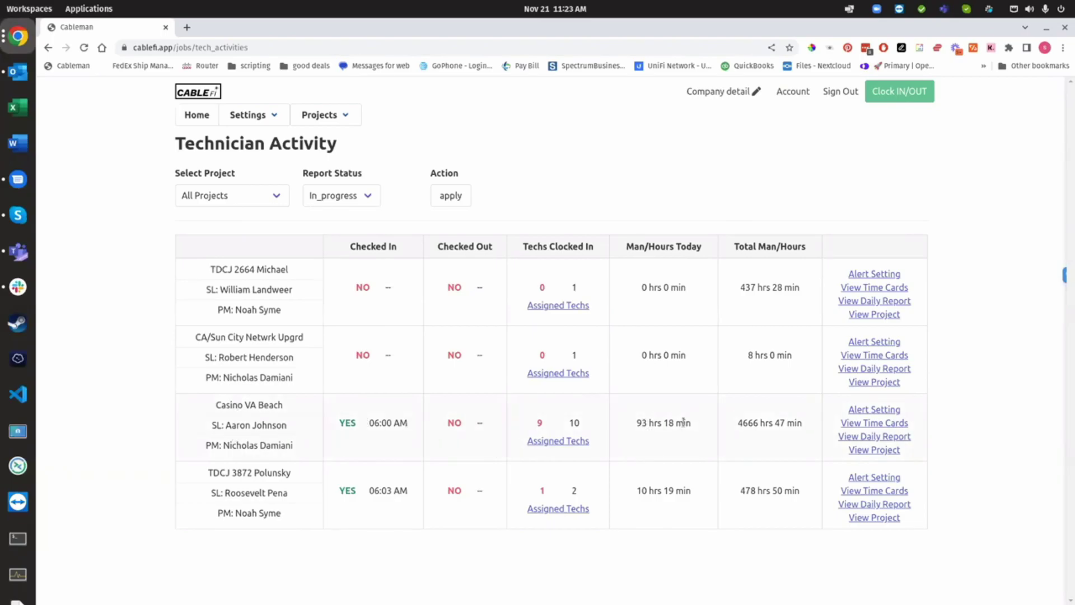
left_click(892, 424)
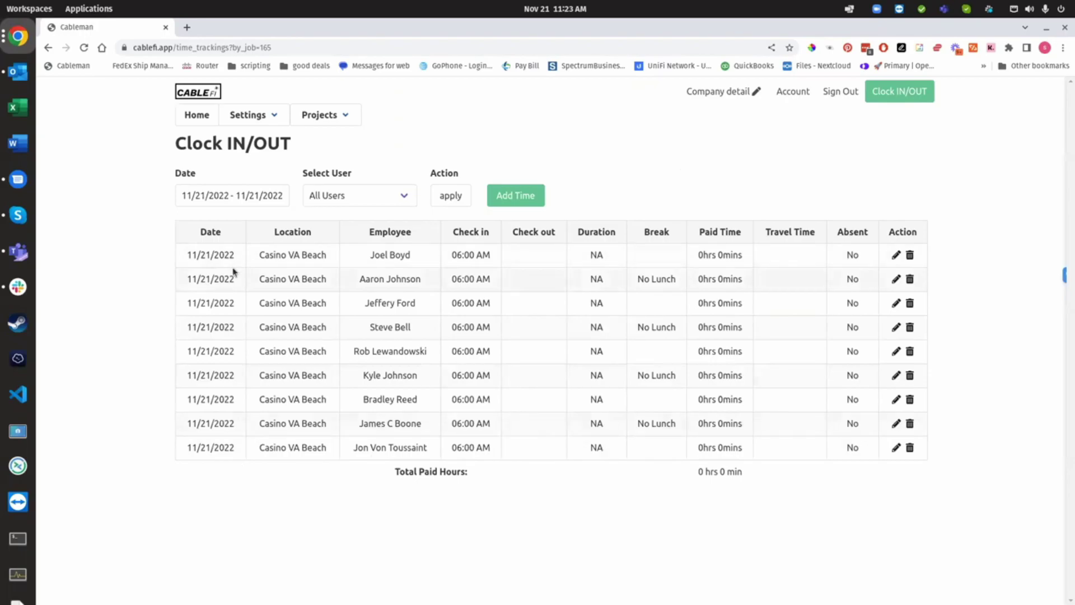
Show the TDCJ 2664 Michael job from the jobs list and look through its MDF and IDF locations
left_click(332, 115)
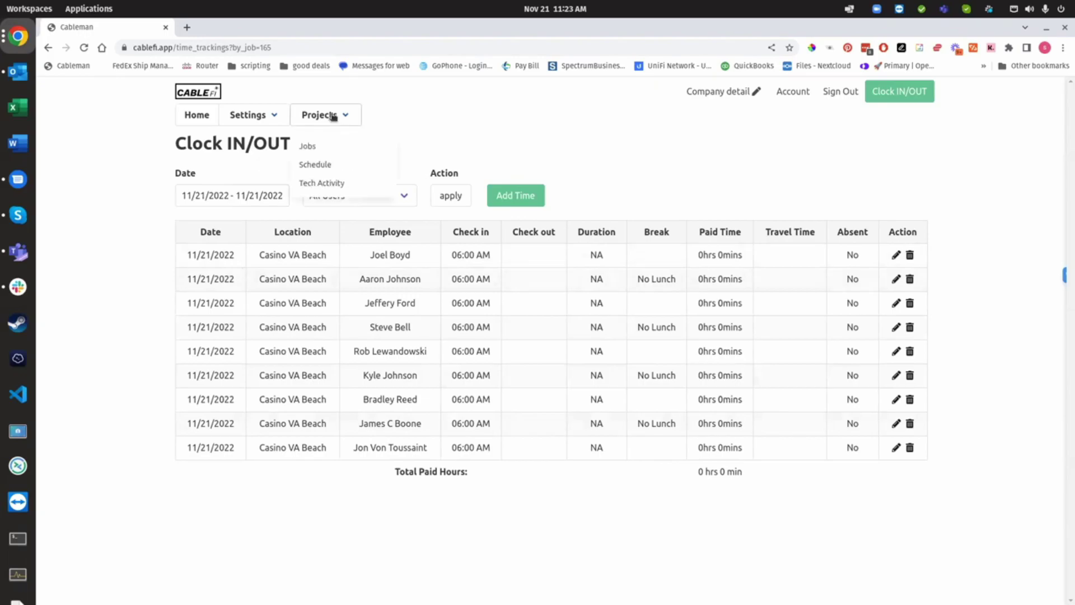
left_click(320, 148)
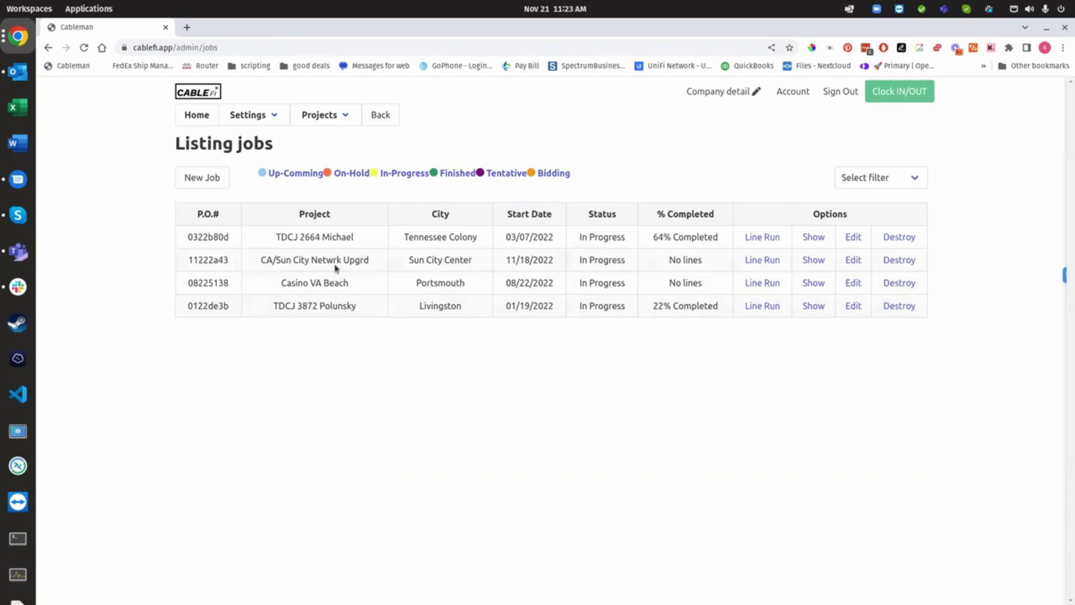
left_click(815, 237)
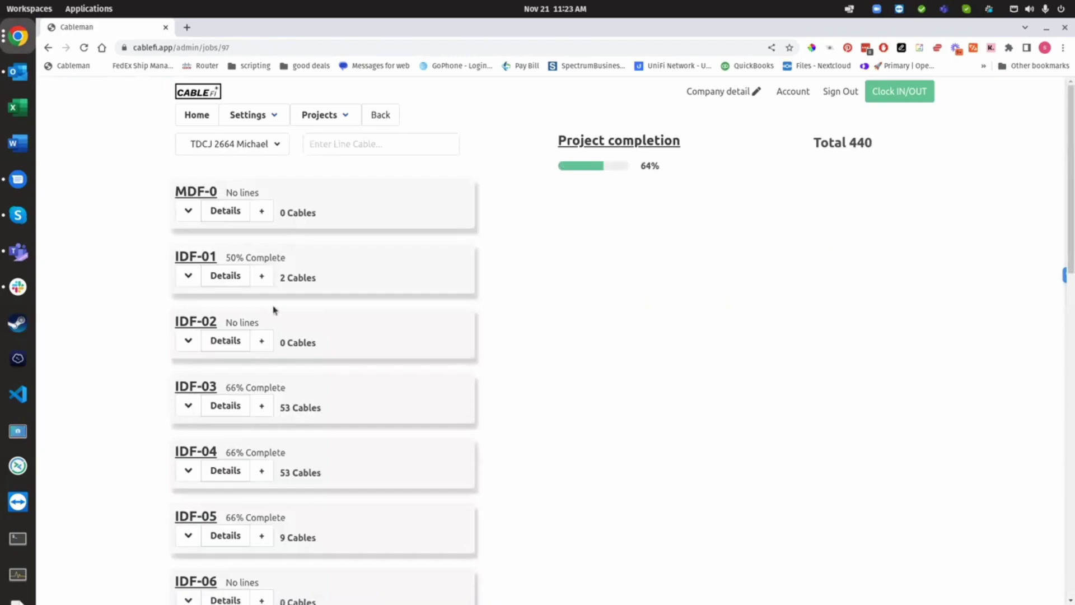
scroll(273, 310, "down", 5)
scroll(271, 316, "down", 10)
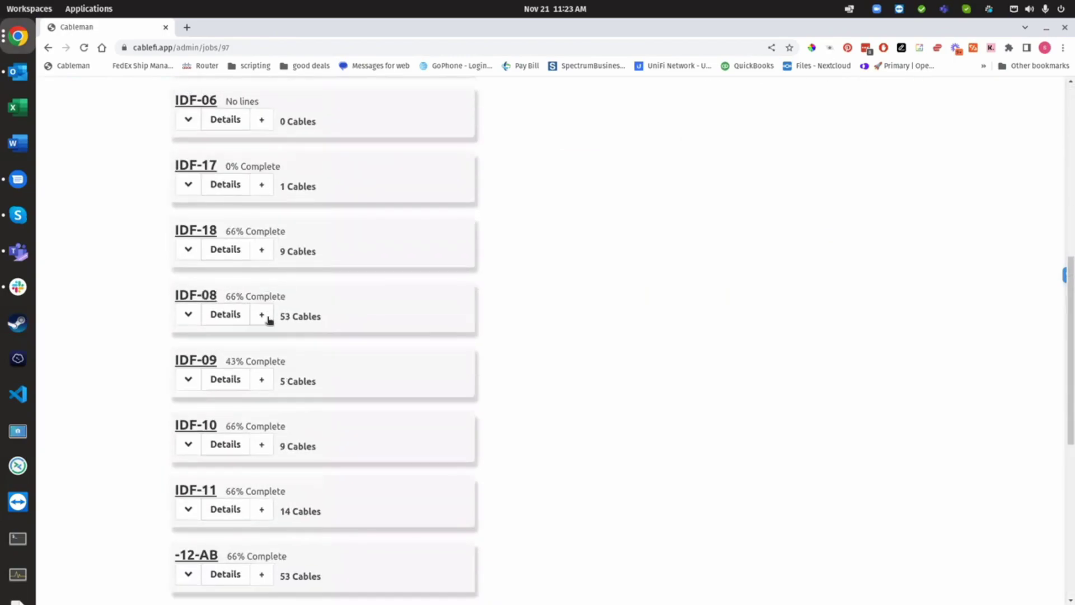
scroll(266, 320, "down", 4)
scroll(262, 365, "up", 5)
scroll(261, 364, "up", 13)
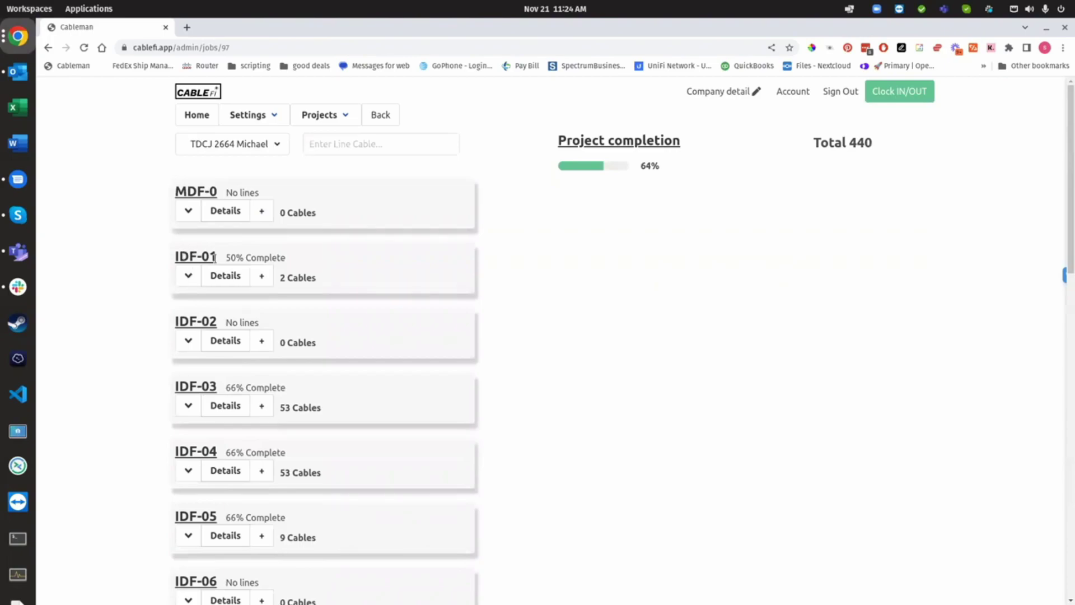
Review the cable list and location details of IDF-01, and close the details without saving
left_click(188, 278)
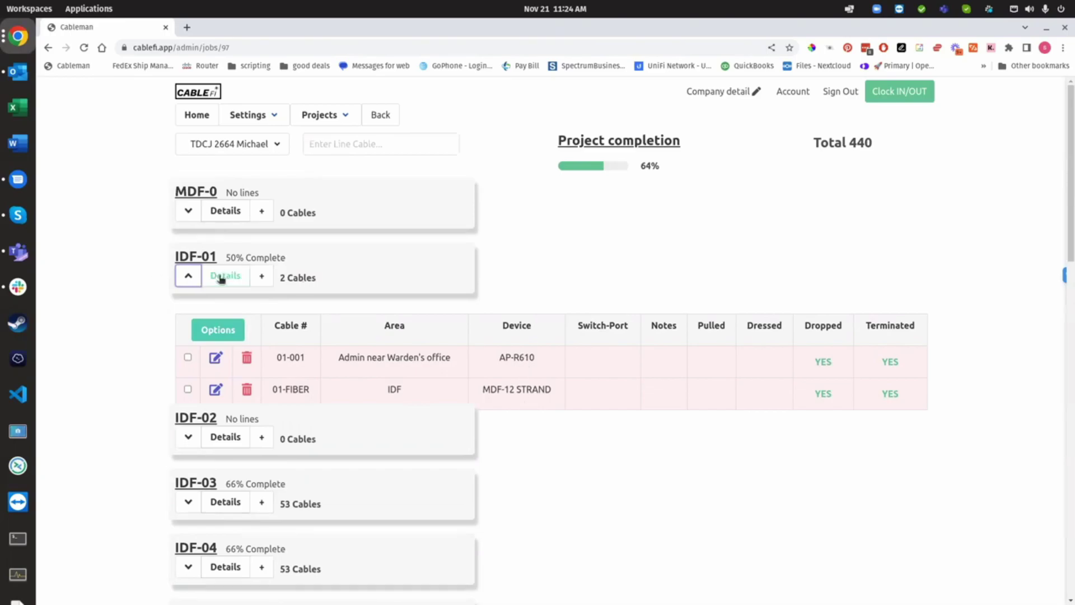
left_click(189, 276)
left_click(213, 276)
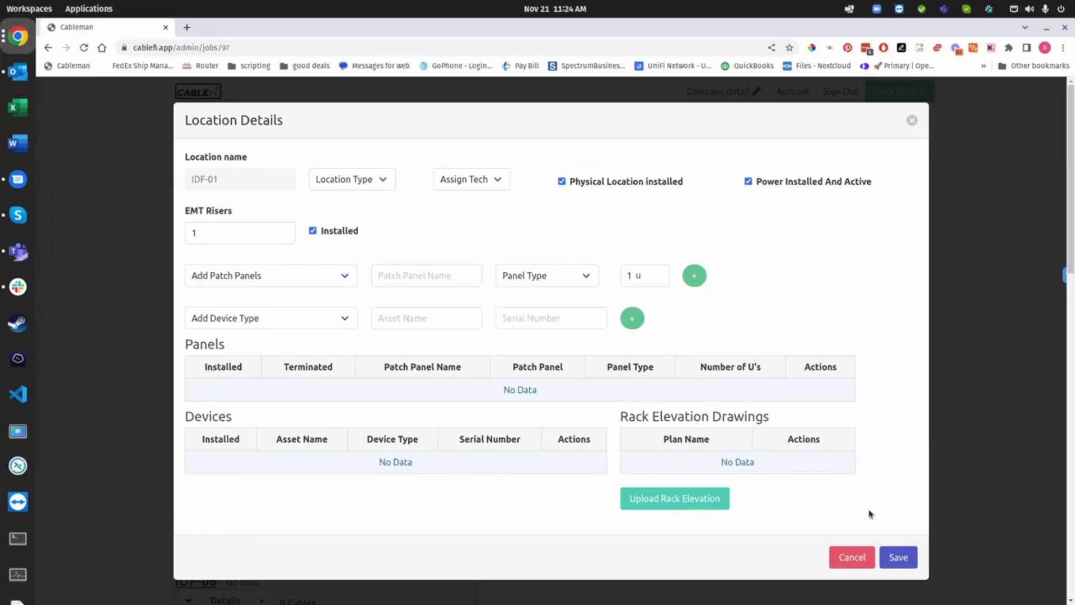
left_click(851, 556)
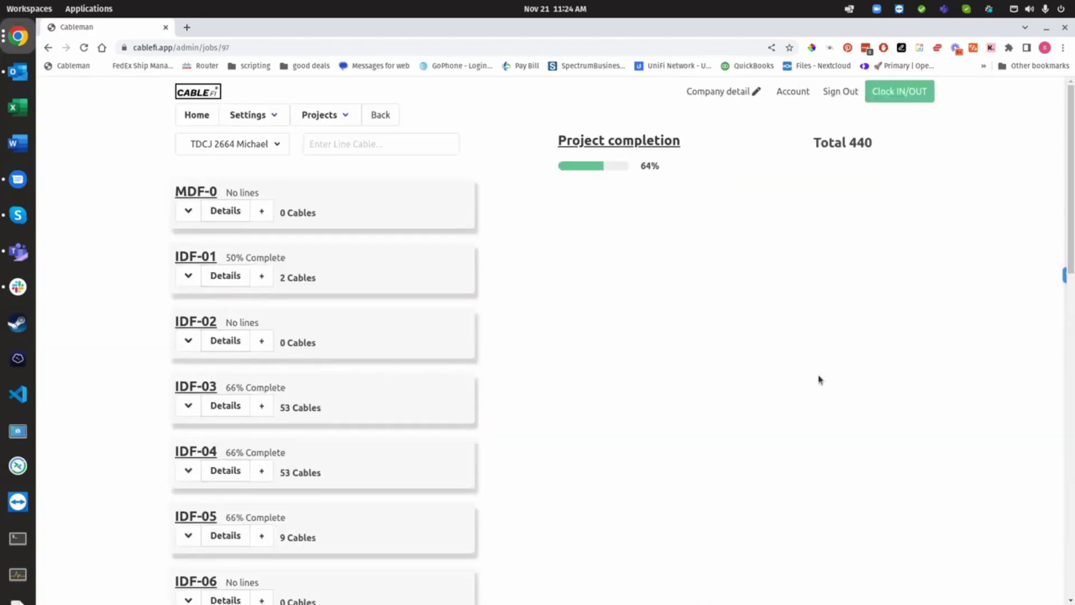
Open the TDCJ 2664 Michael job for editing and review its project information, documents, images, expenses, working days and note
left_click(253, 144)
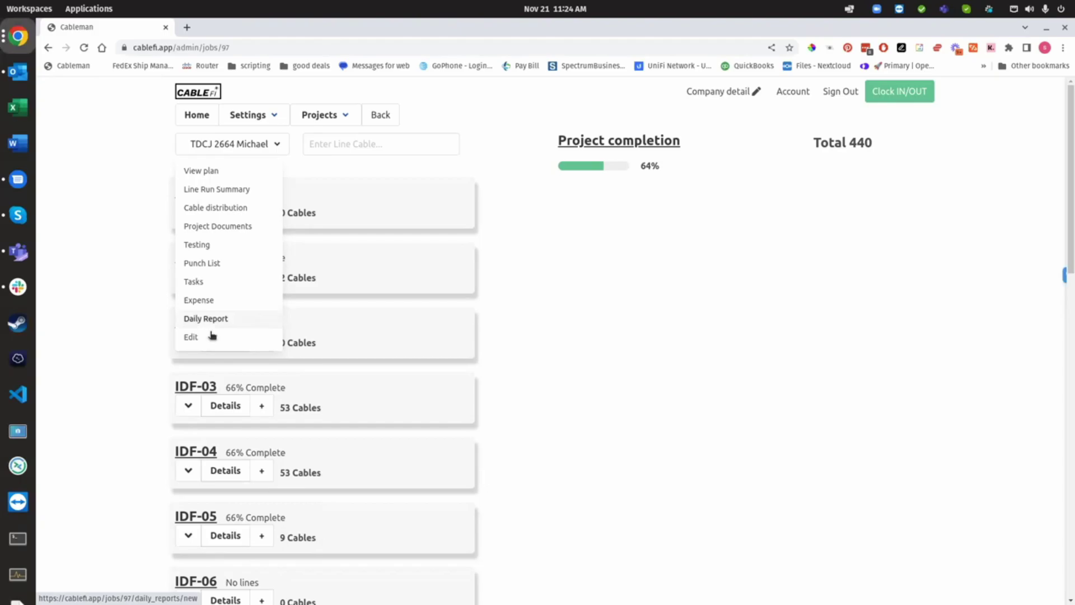
left_click(191, 337)
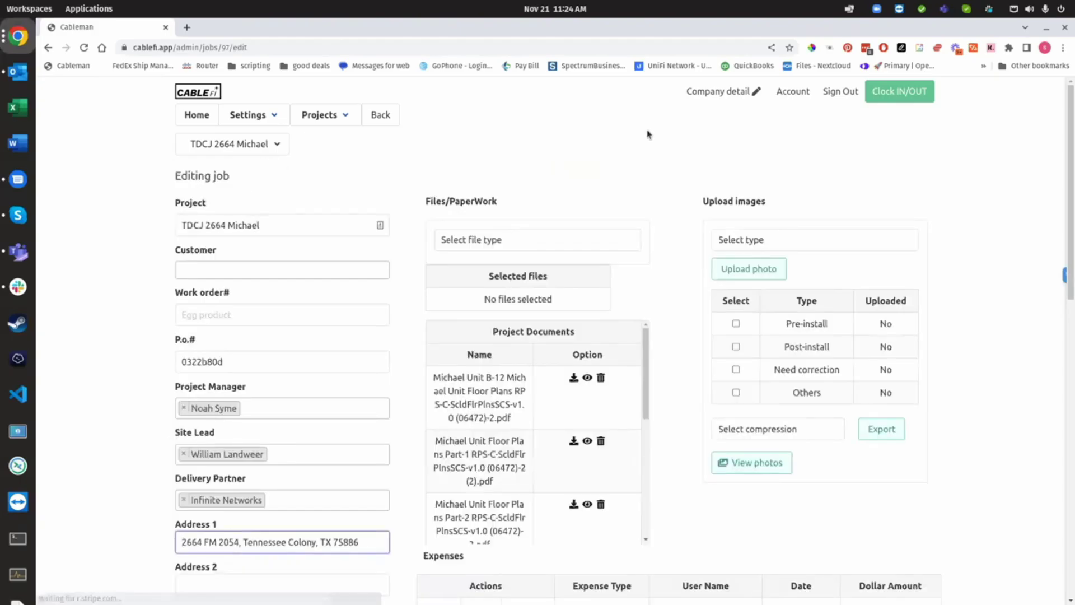
scroll(649, 133, "down", 6)
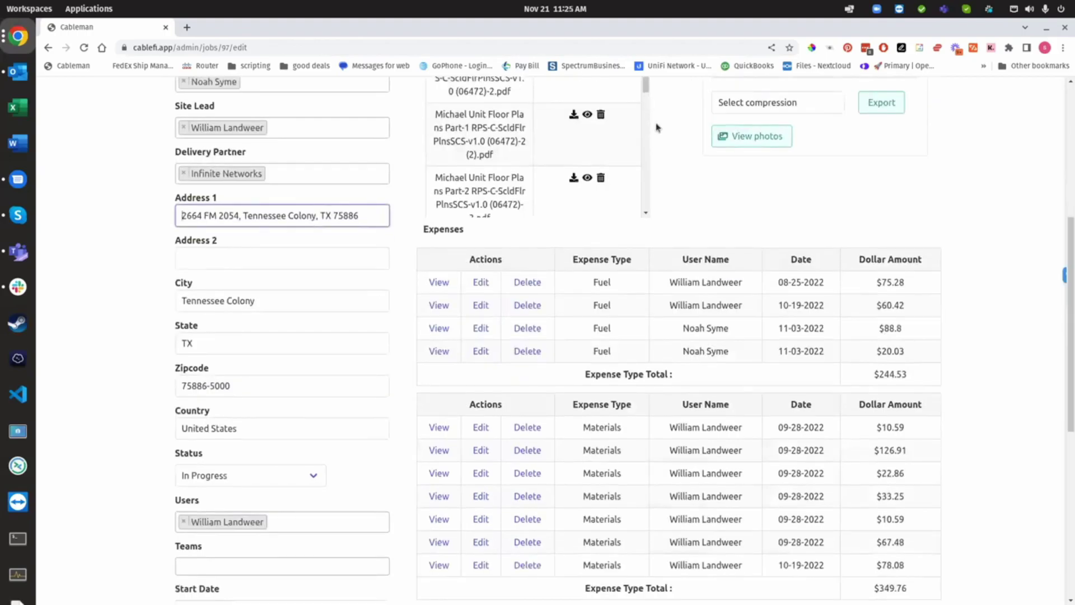
scroll(605, 322, "down", 3)
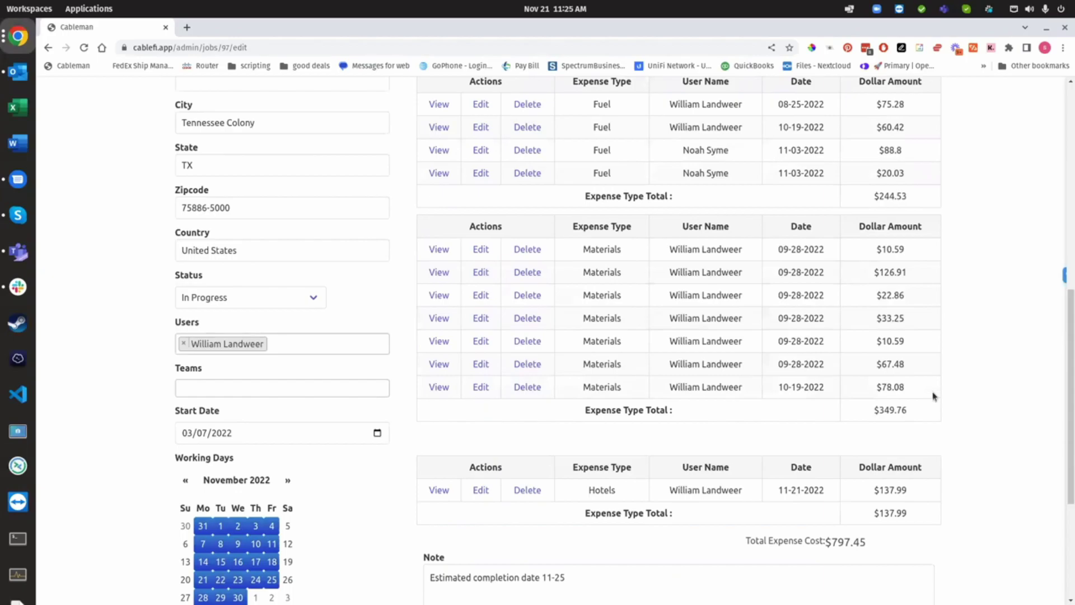
scroll(933, 396, "down", 4)
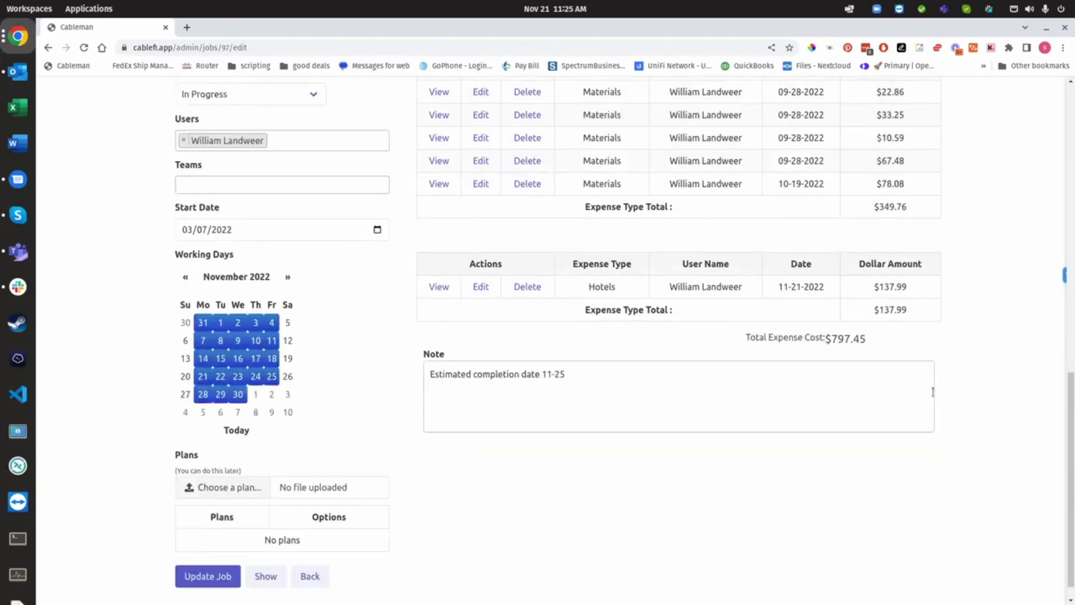
scroll(397, 291, "up", 3)
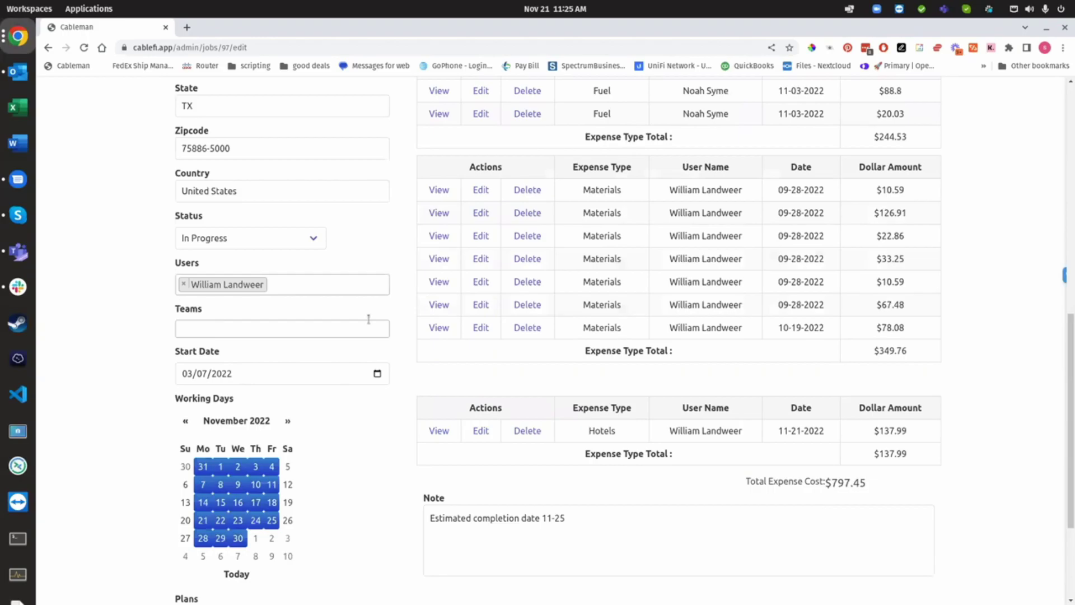
scroll(415, 235, "up", 3)
scroll(414, 237, "up", 2)
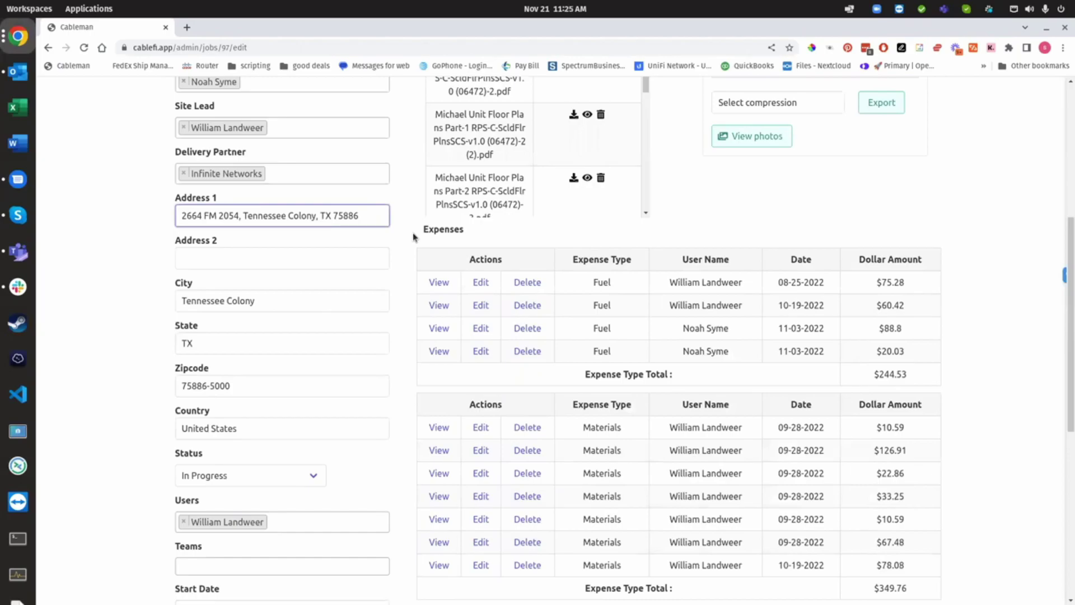
scroll(413, 237, "up", 3)
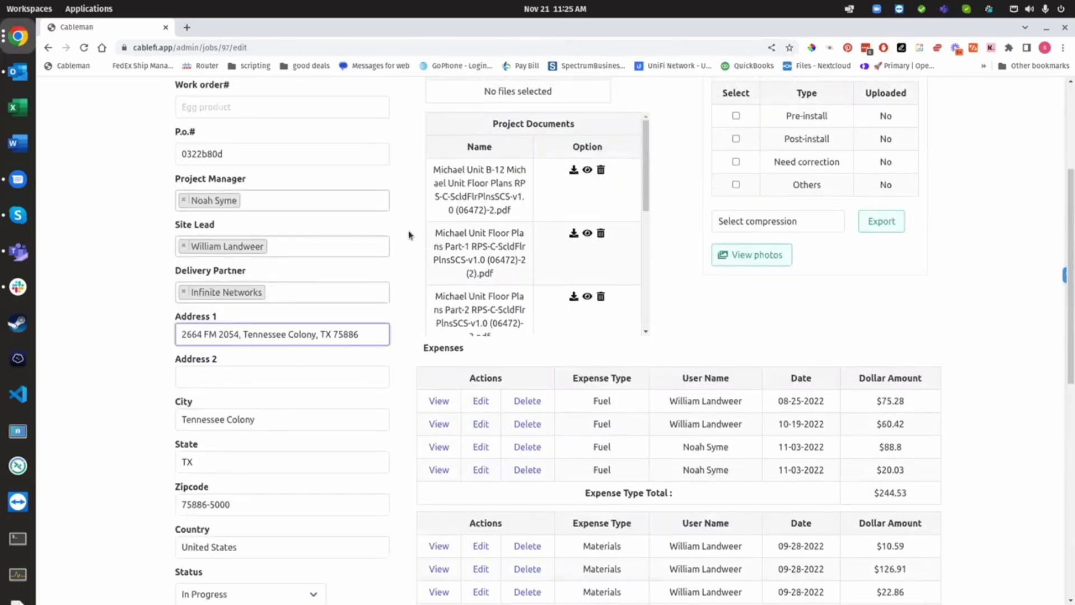
scroll(409, 235, "up", 3)
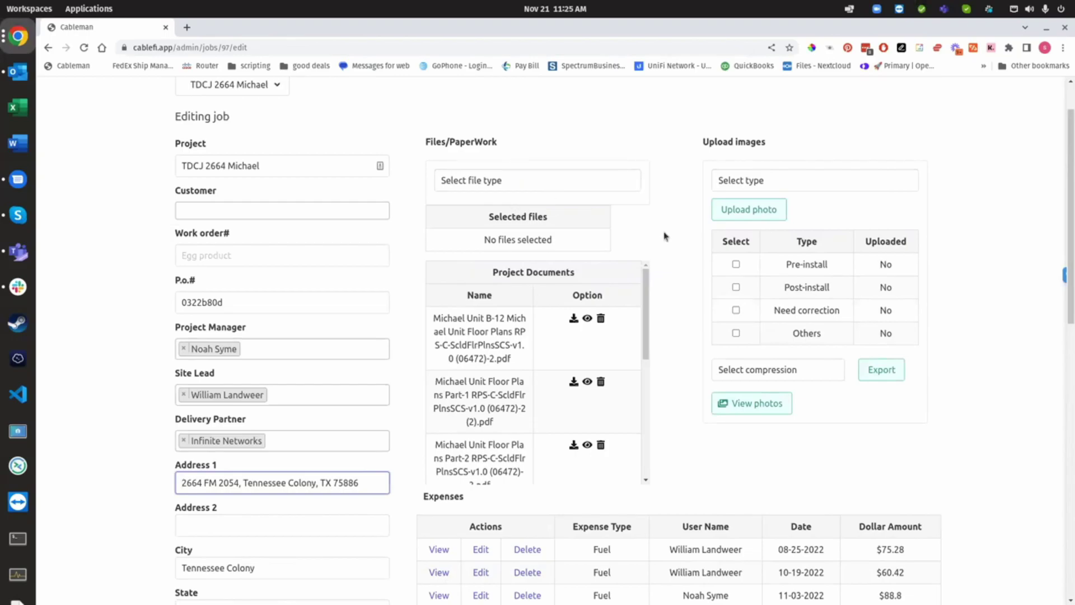
scroll(667, 236, "up", 2)
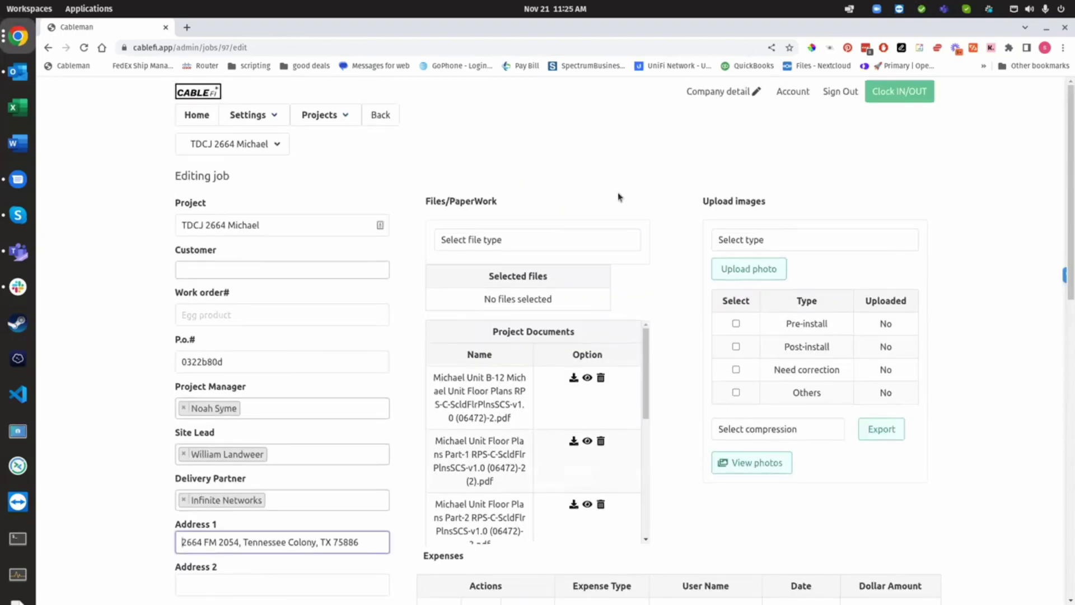
Open the line run summary of the TDCJ 2664 Michael job and look over its locations and project completion
left_click(275, 144)
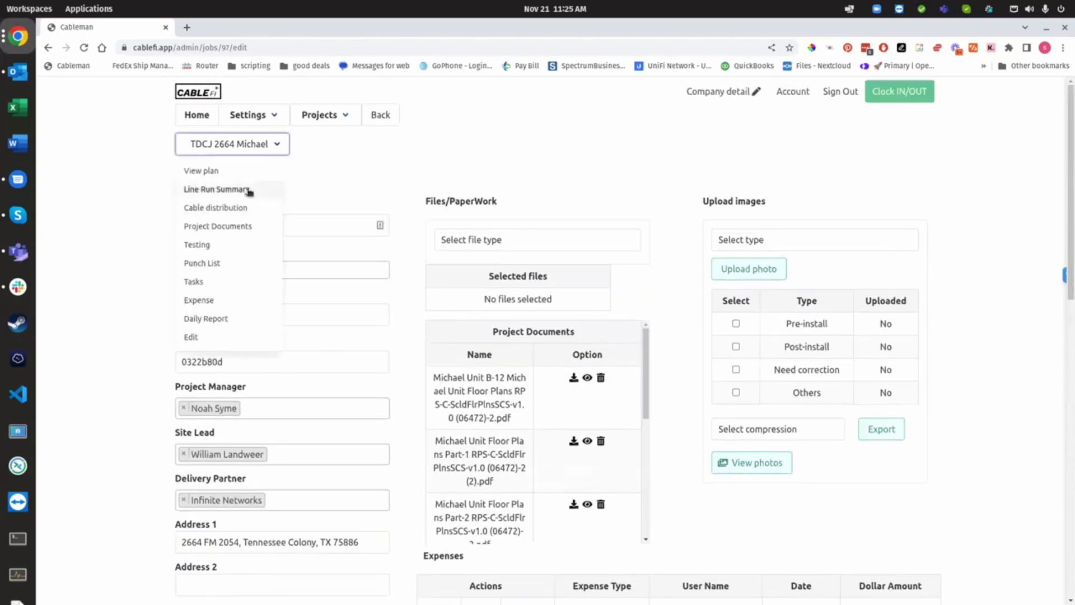
left_click(249, 190)
left_click(254, 152)
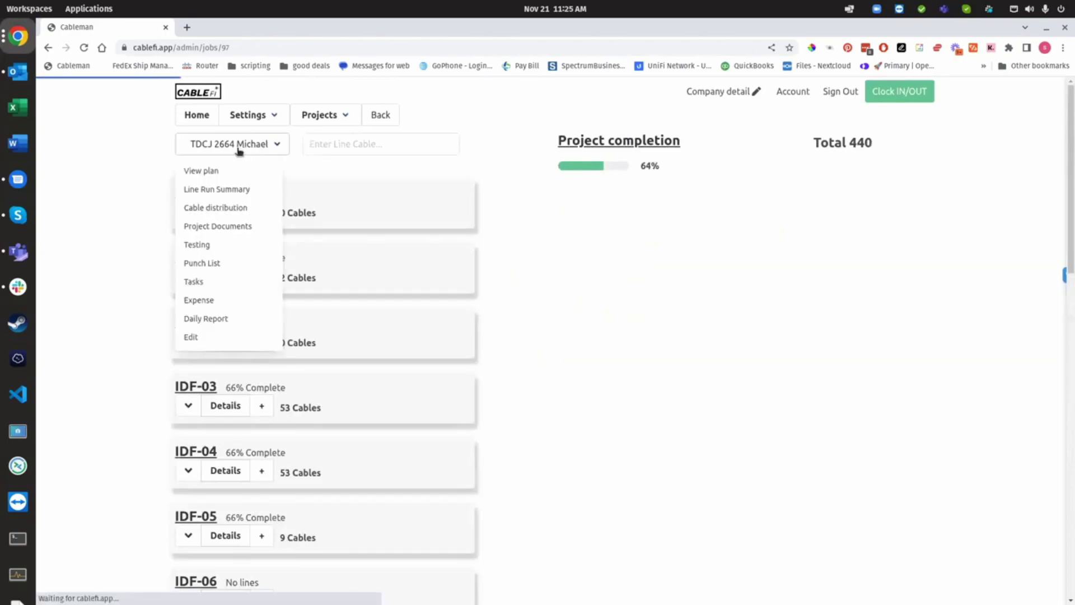
left_click(400, 163)
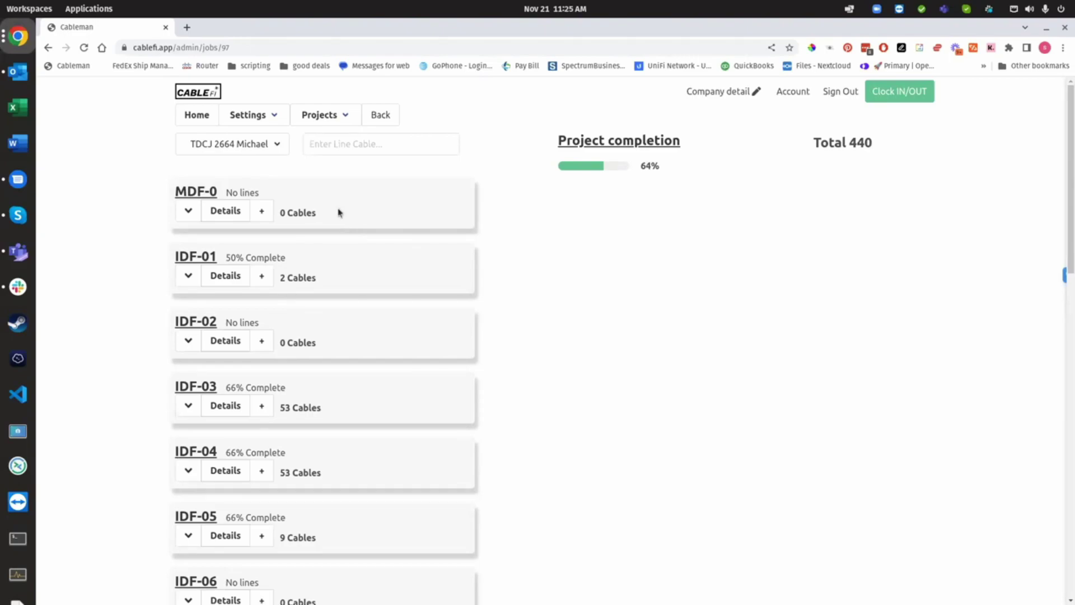
Open the job's cable distribution and review its MDF and IDF locations and the tracked fields for each
left_click(253, 145)
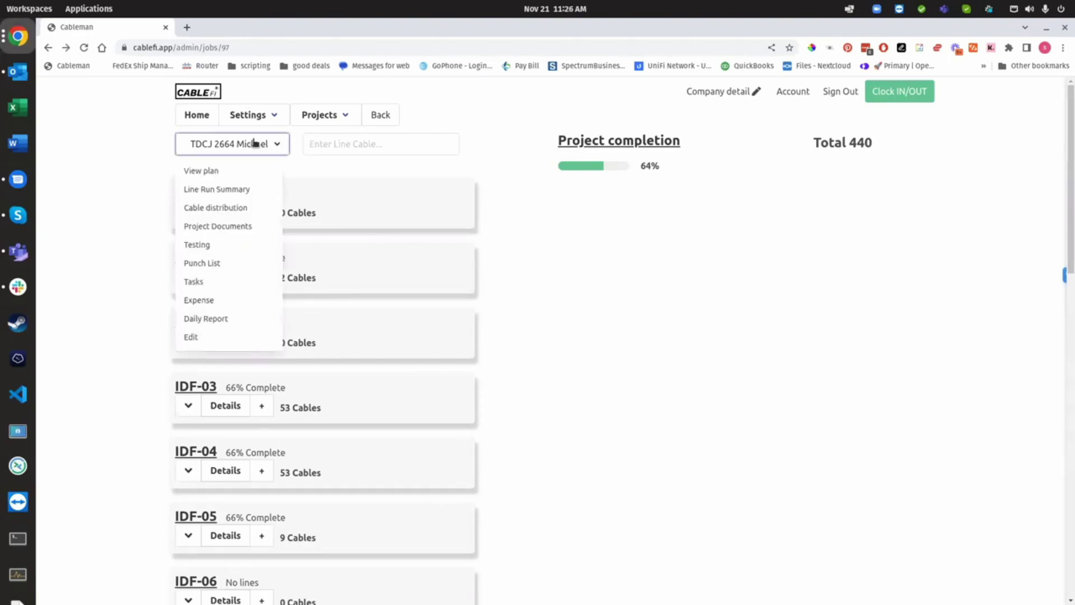
left_click(236, 209)
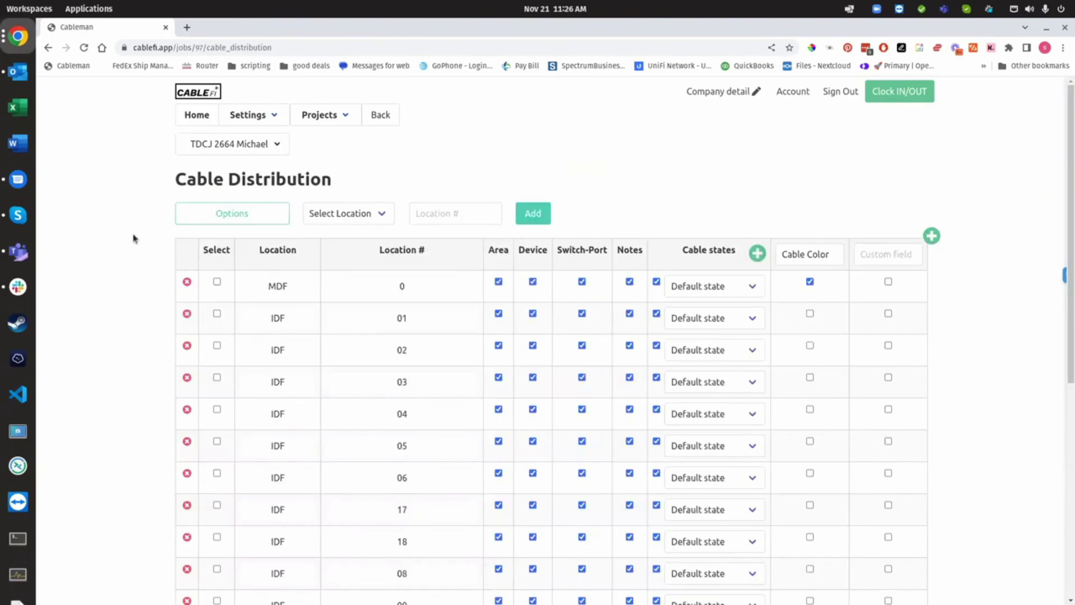
scroll(135, 238, "down", 5)
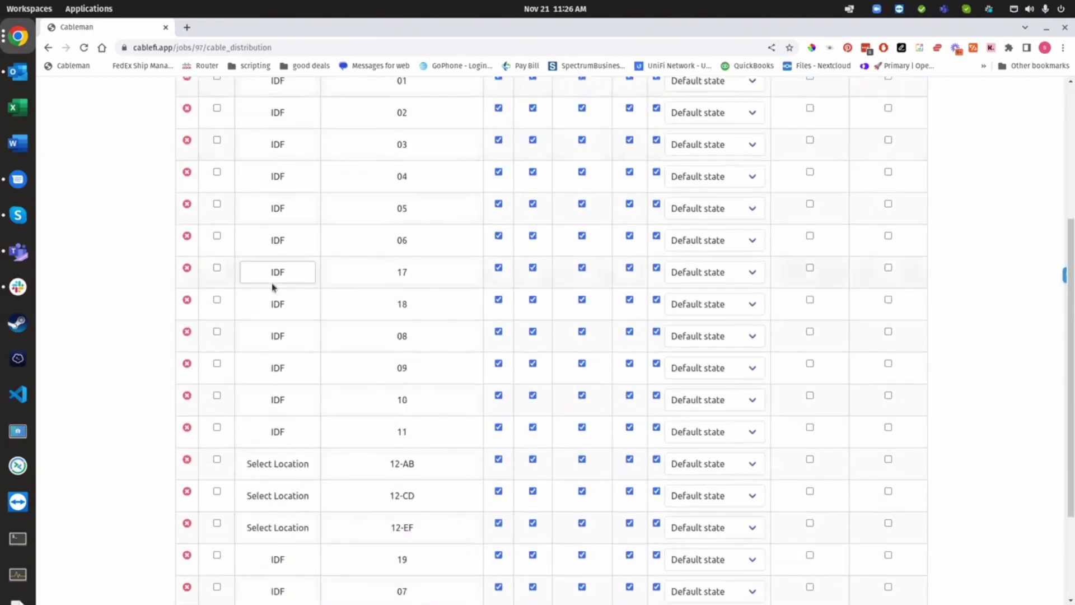
scroll(285, 344, "down", 2)
scroll(286, 459, "down", 1)
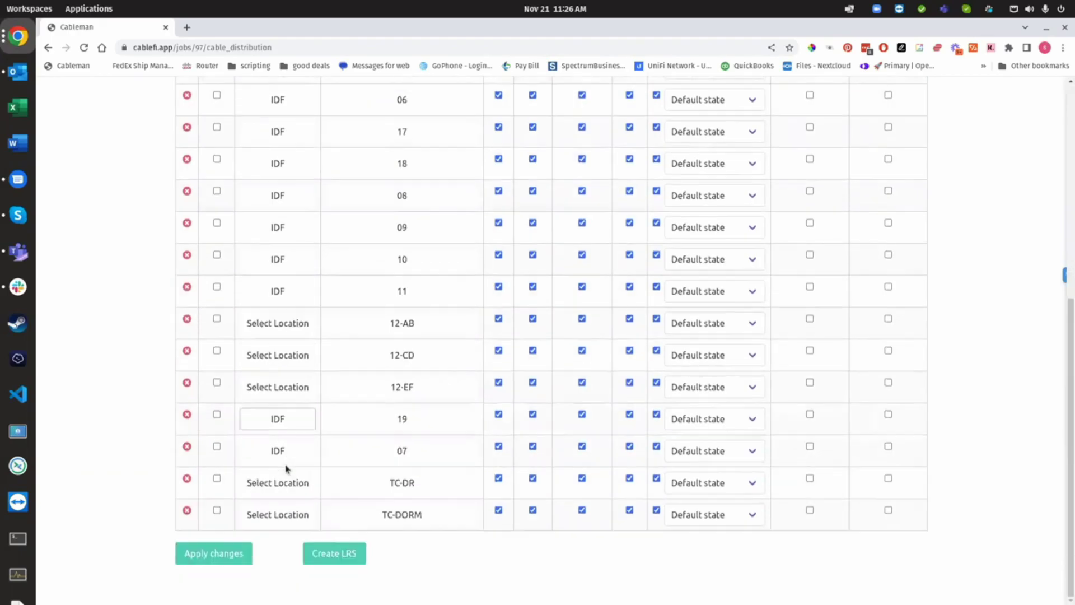
scroll(284, 453, "up", 1)
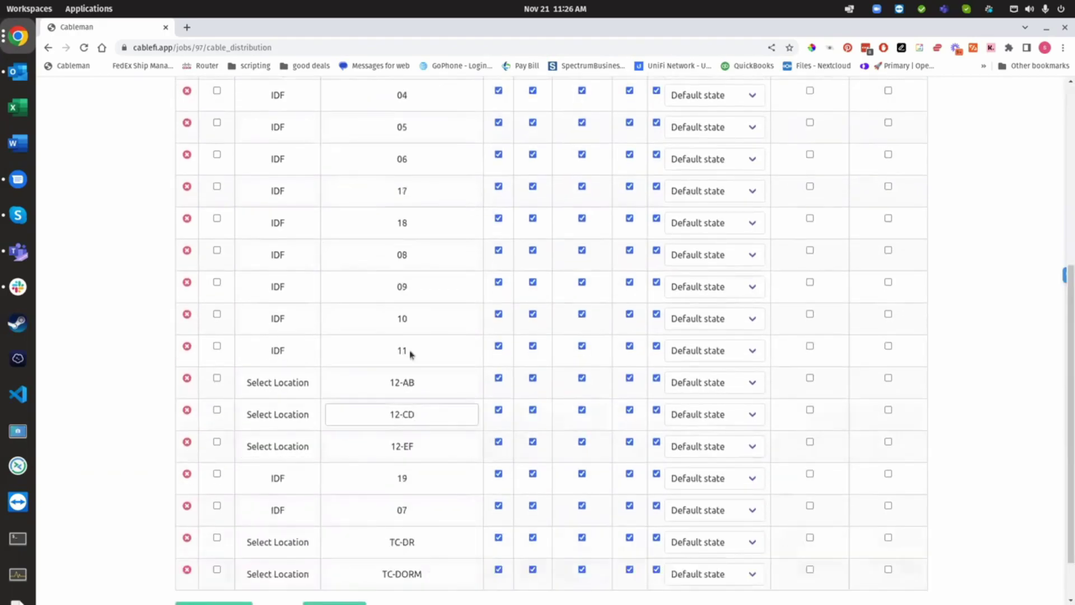
scroll(410, 348, "up", 5)
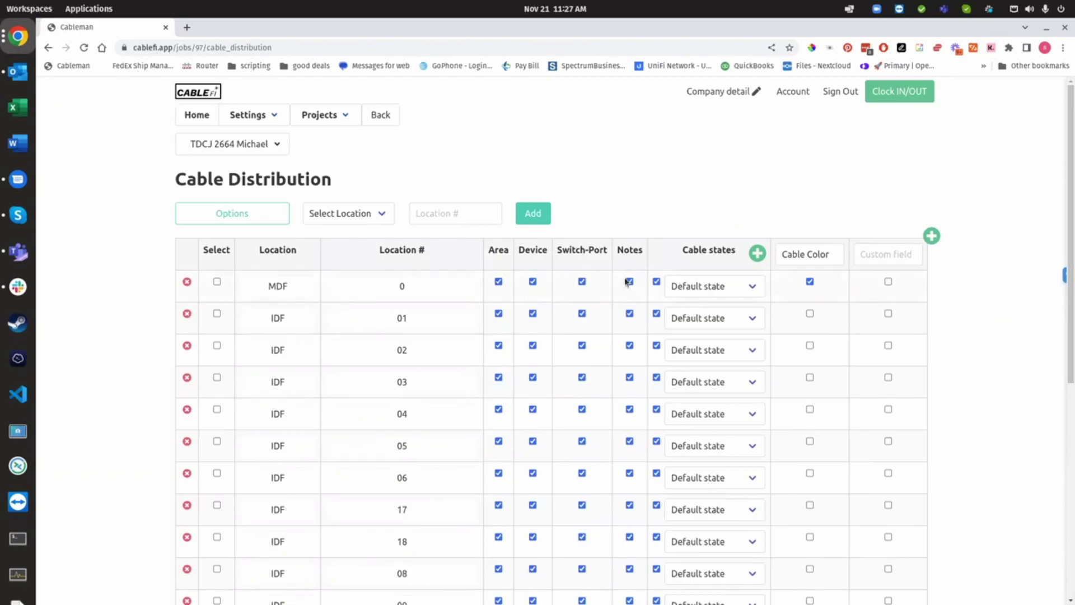
Try Default with EMT as the MDF location's cable states, and review that state list's entries and colors without saving
left_click(751, 288)
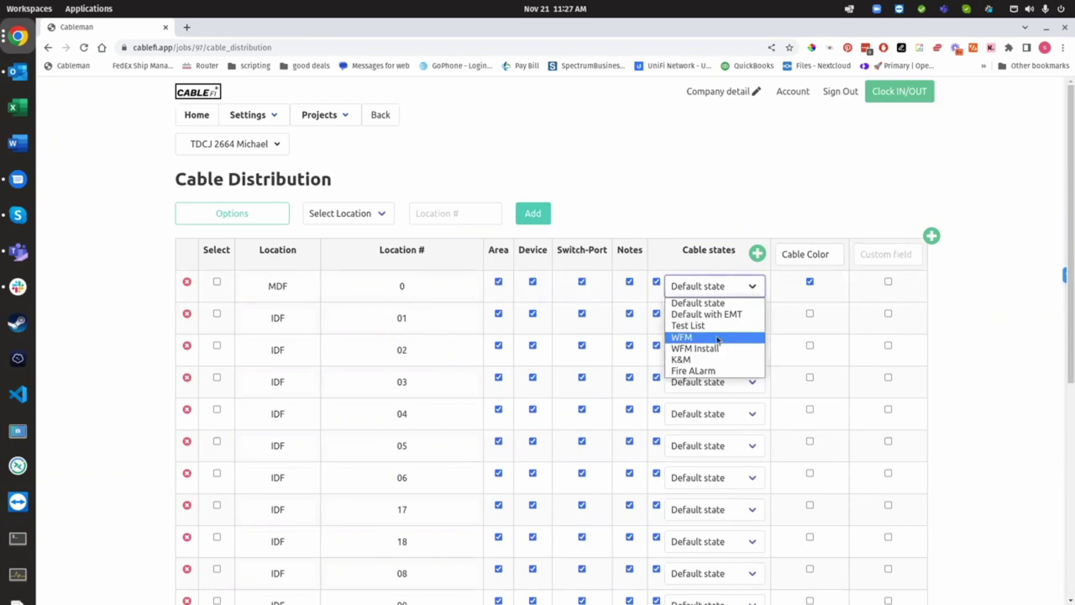
left_click(726, 314)
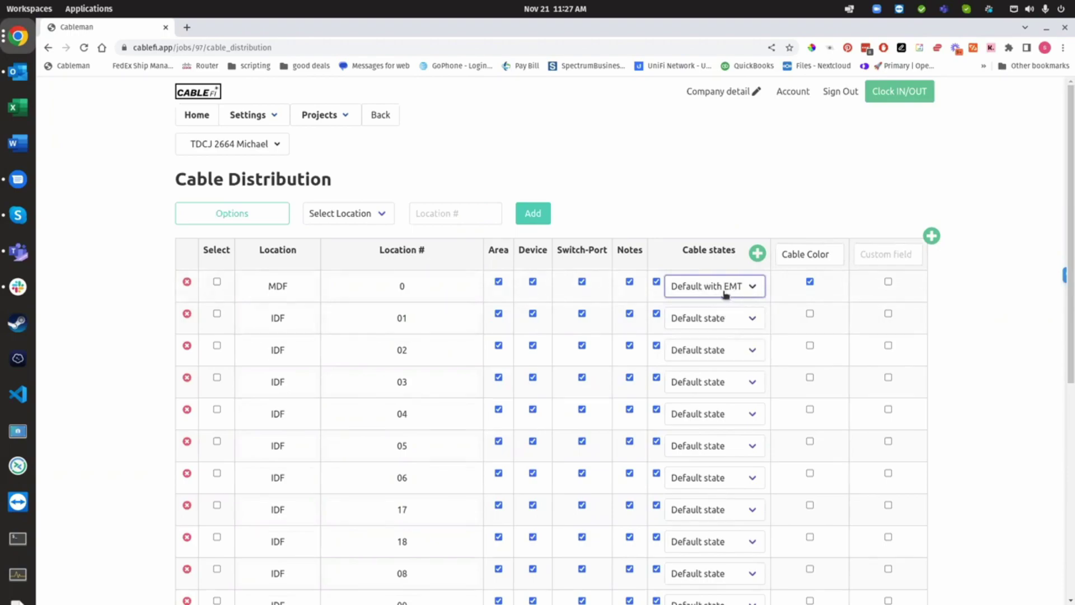
left_click(757, 253)
left_click(532, 315)
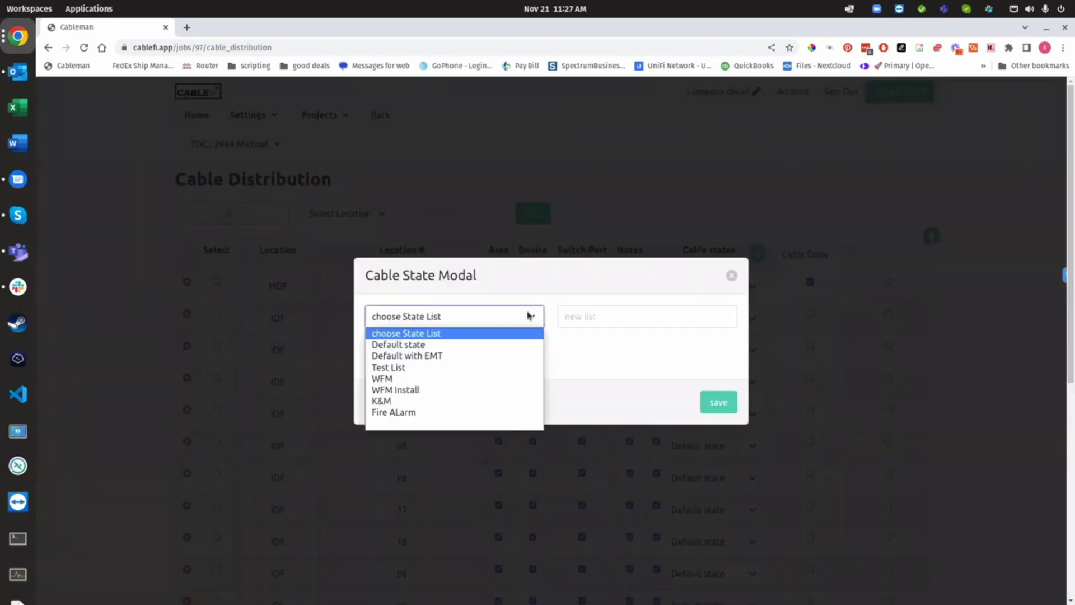
left_click(547, 351)
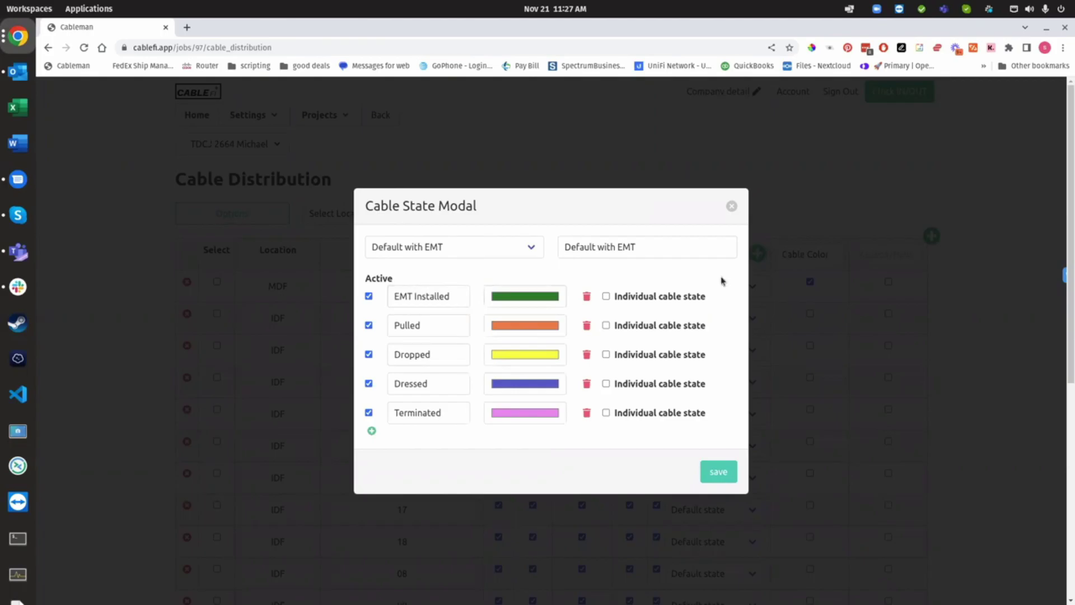
left_click(732, 207)
Preview the Michael Unit B-12 floor plans from the project documents, and check the project's picture categories
mouse_move(257, 147)
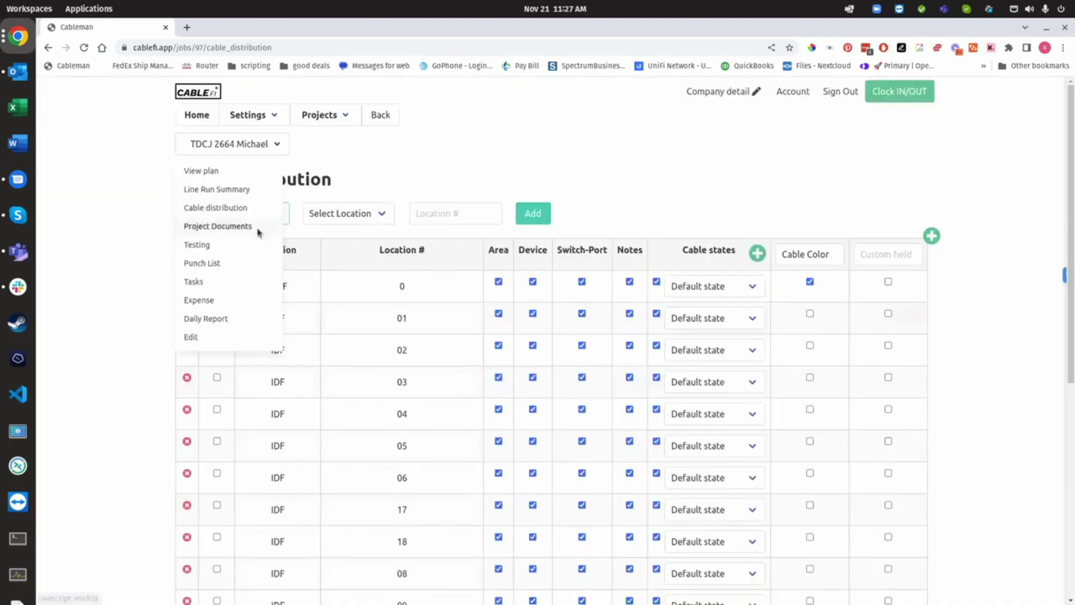
left_click(259, 230)
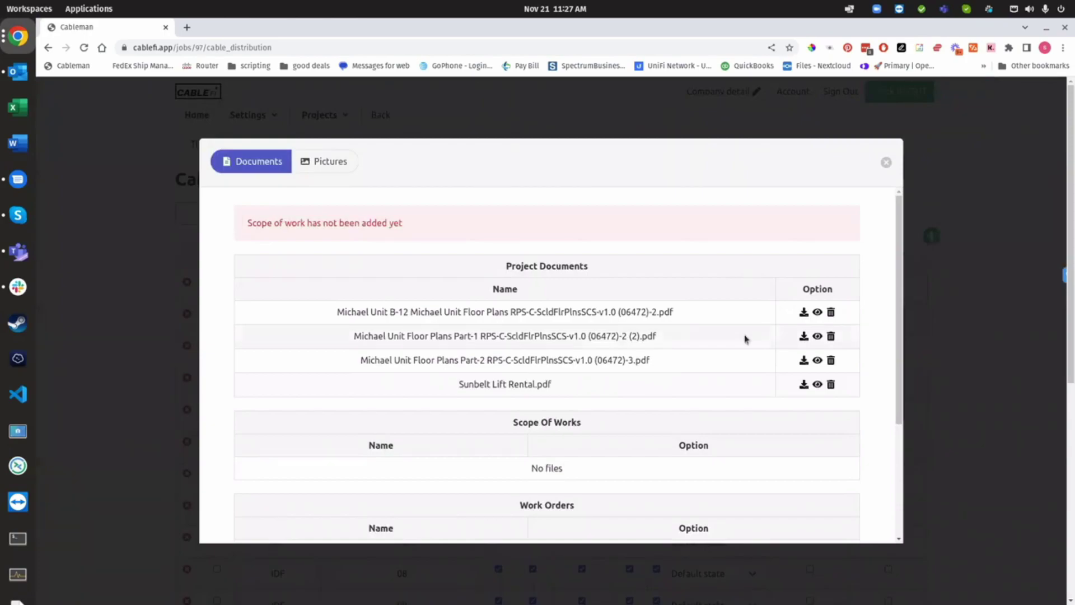
left_click(818, 312)
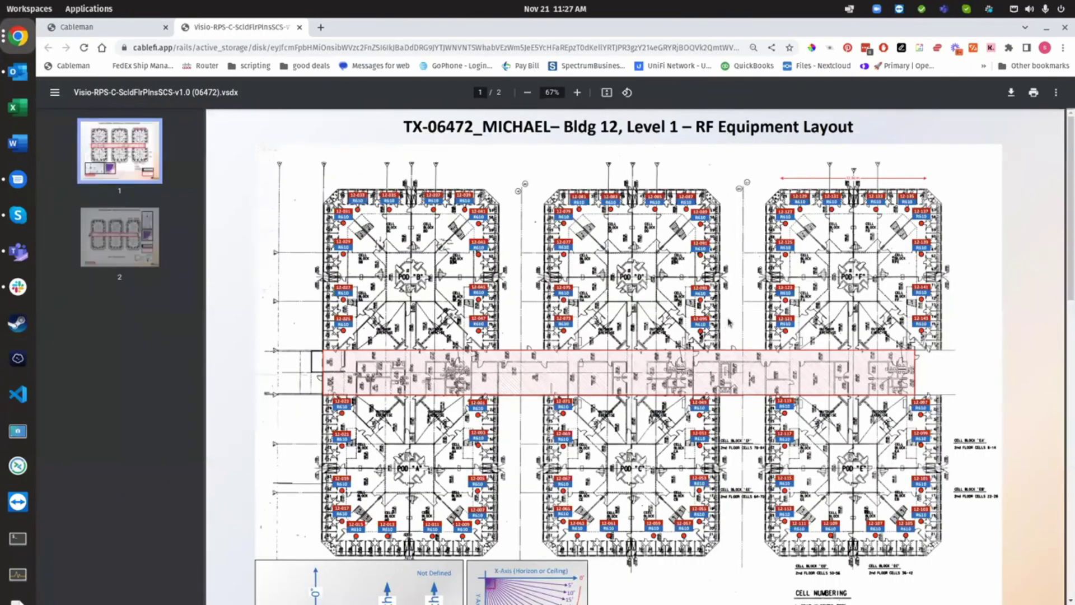
scroll(738, 338, "down", 6)
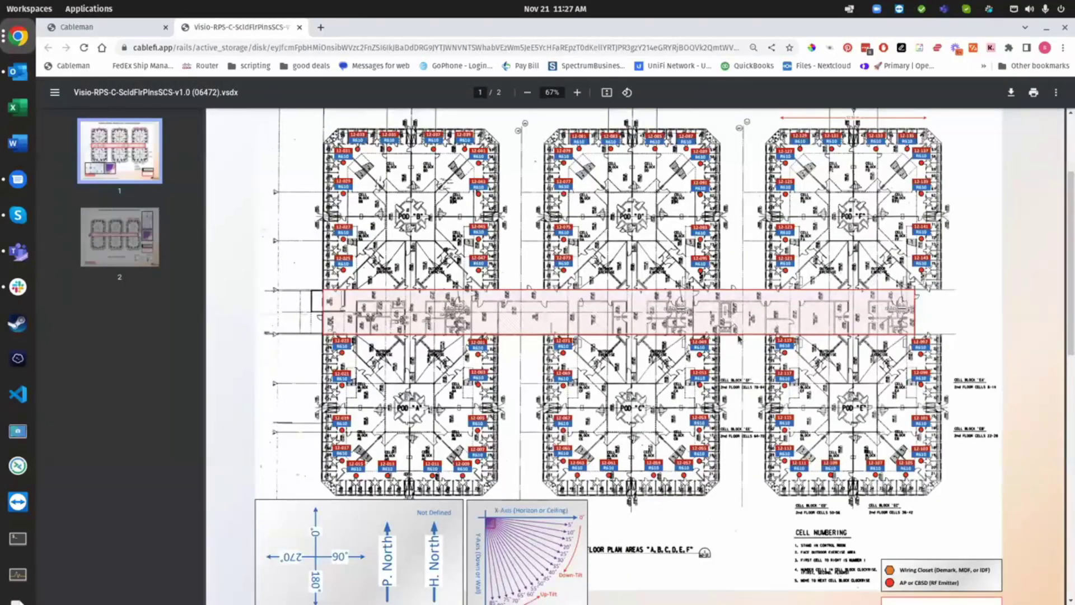
scroll(739, 338, "down", 6)
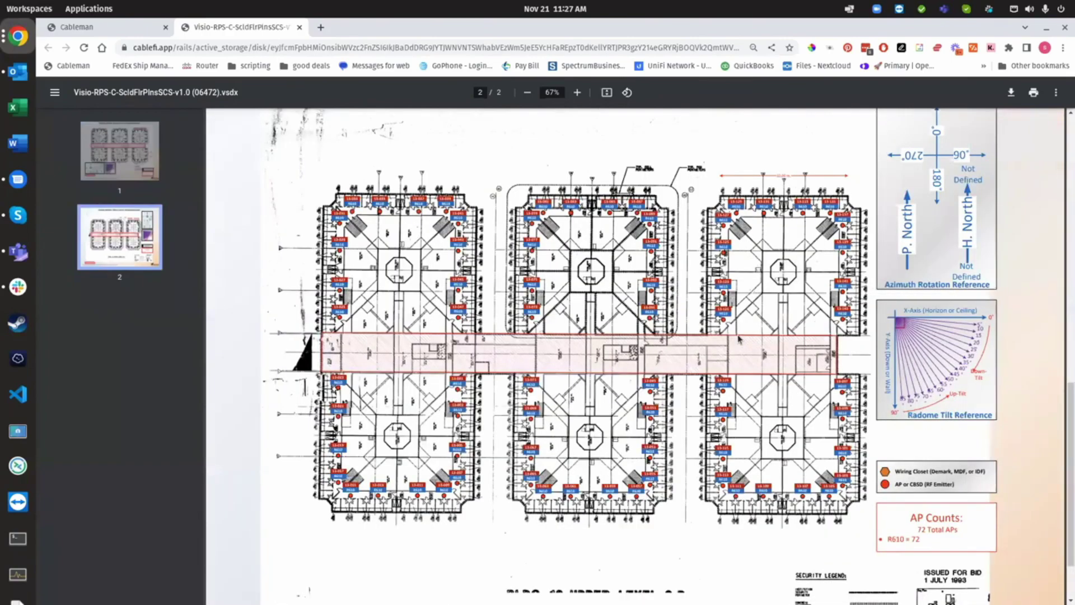
scroll(739, 338, "up", 18)
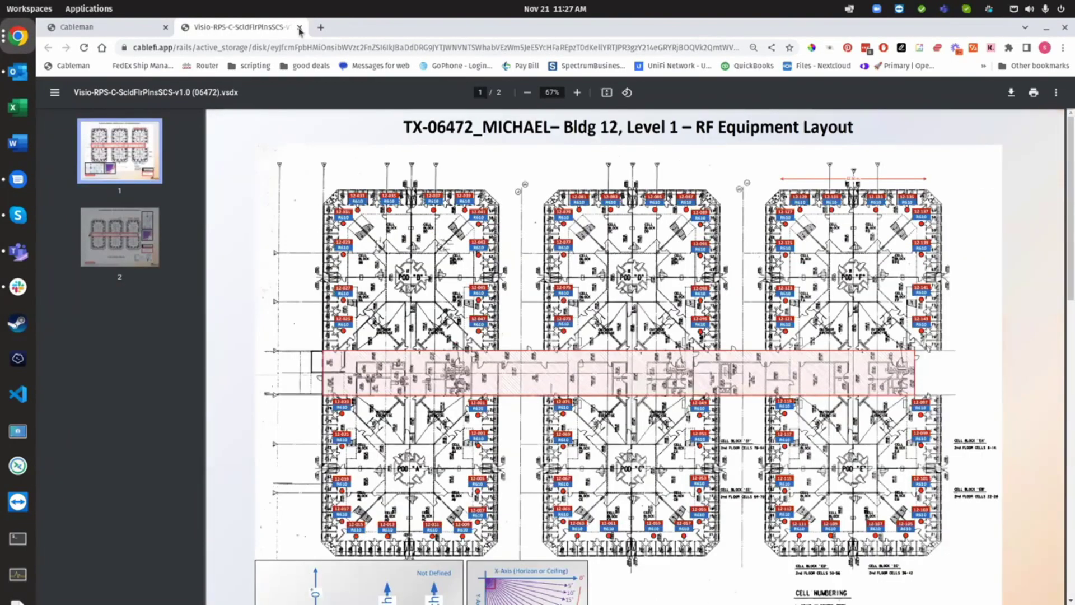
left_click(300, 27)
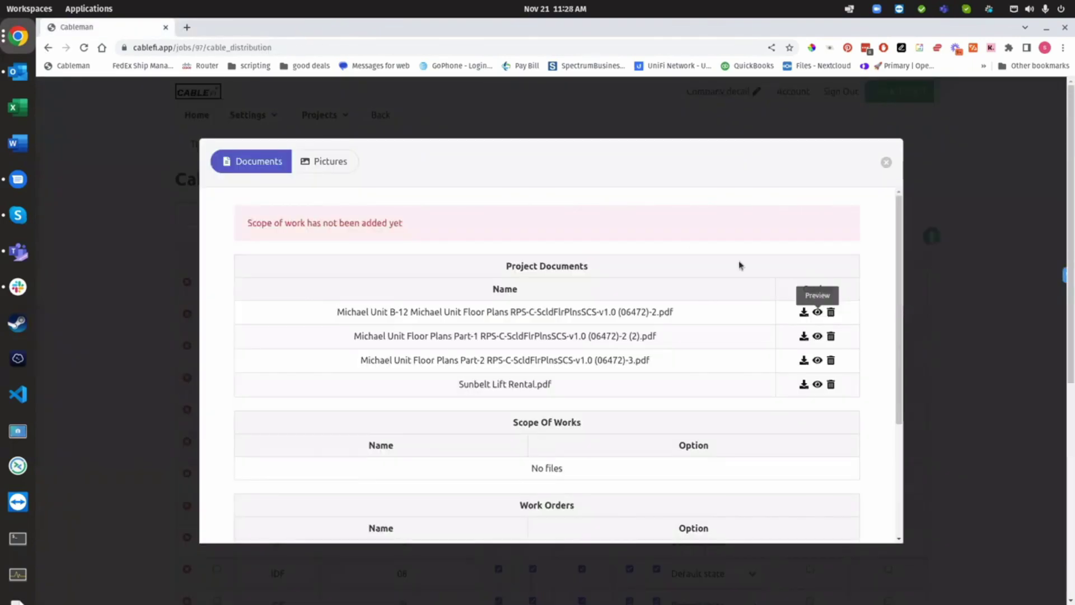
left_click(332, 162)
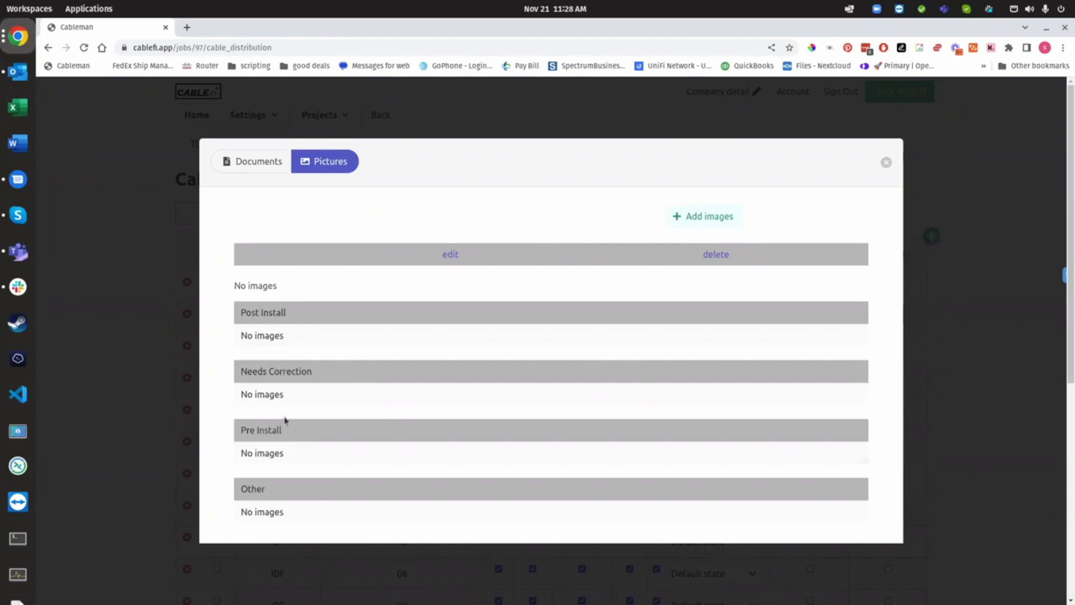
left_click(885, 163)
Open the job's testing page and review the test state options for cable 01-001 in IDF-01 and the failed lines
left_click(251, 144)
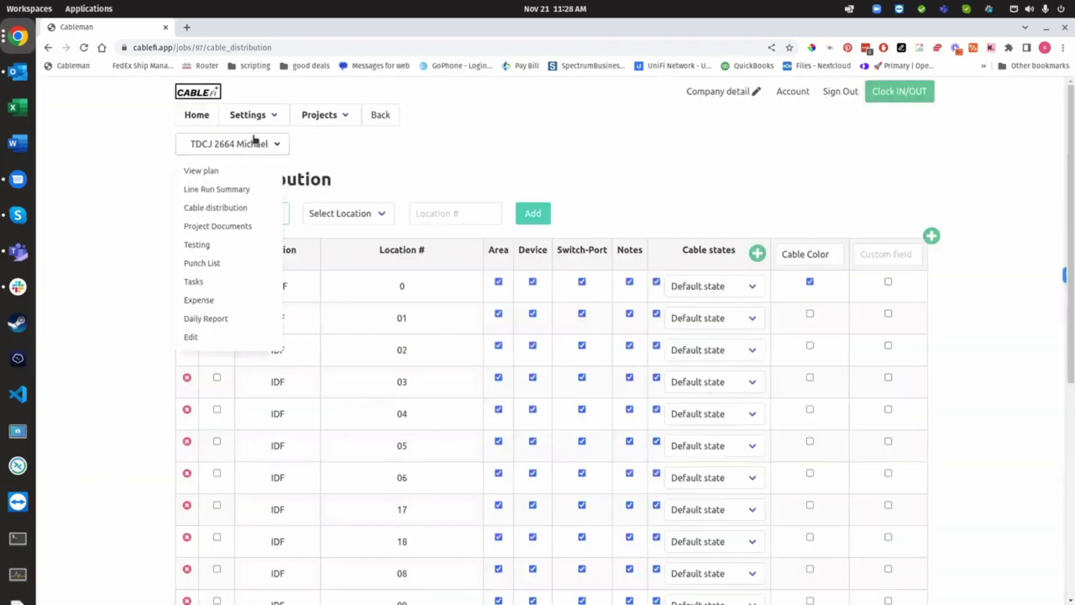
left_click(225, 244)
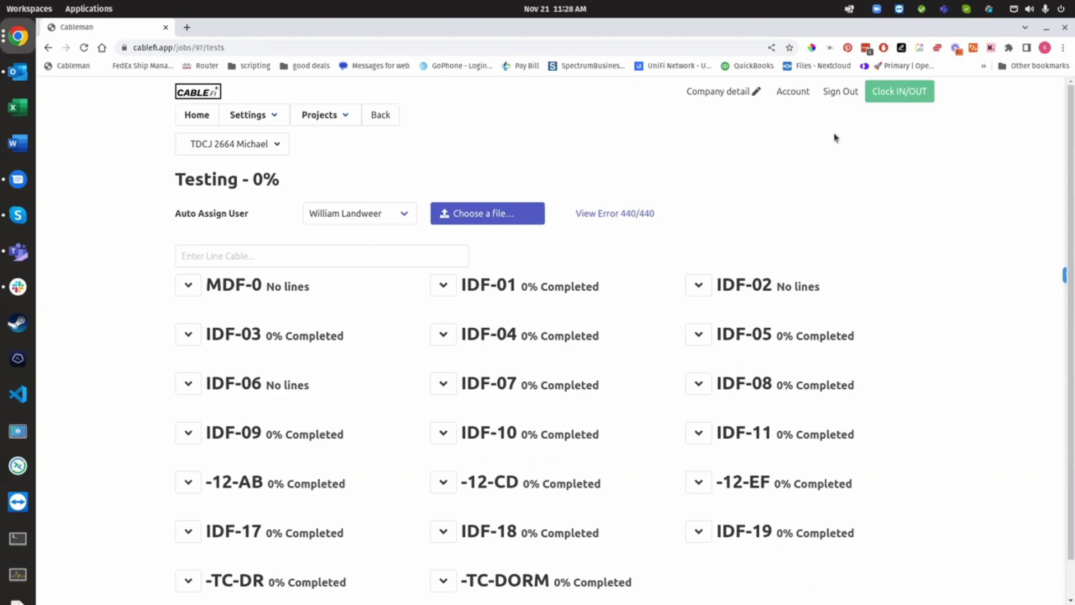
left_click(444, 287)
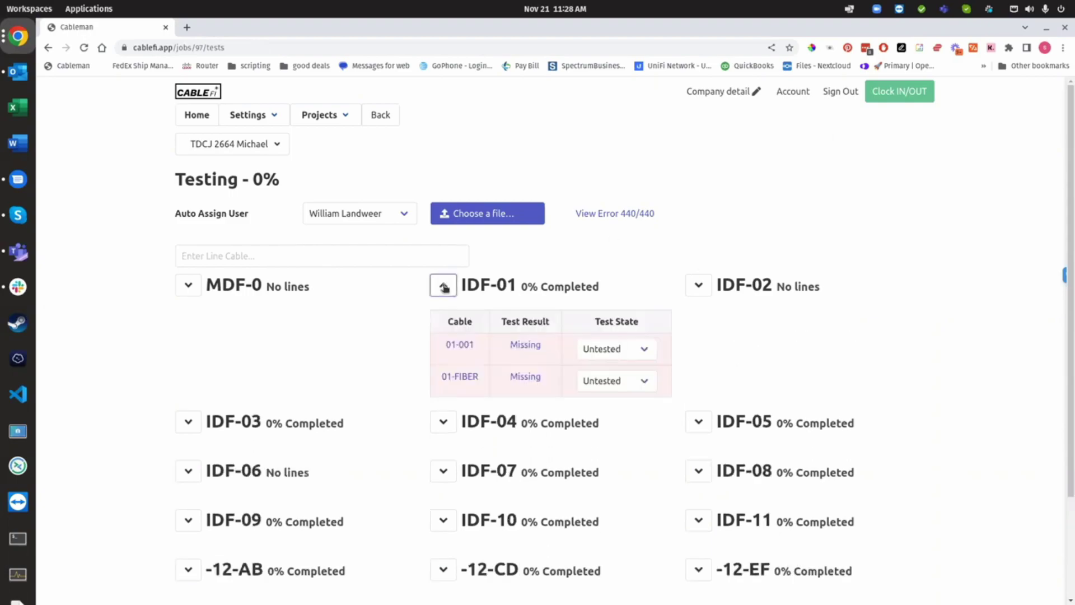
left_click(644, 351)
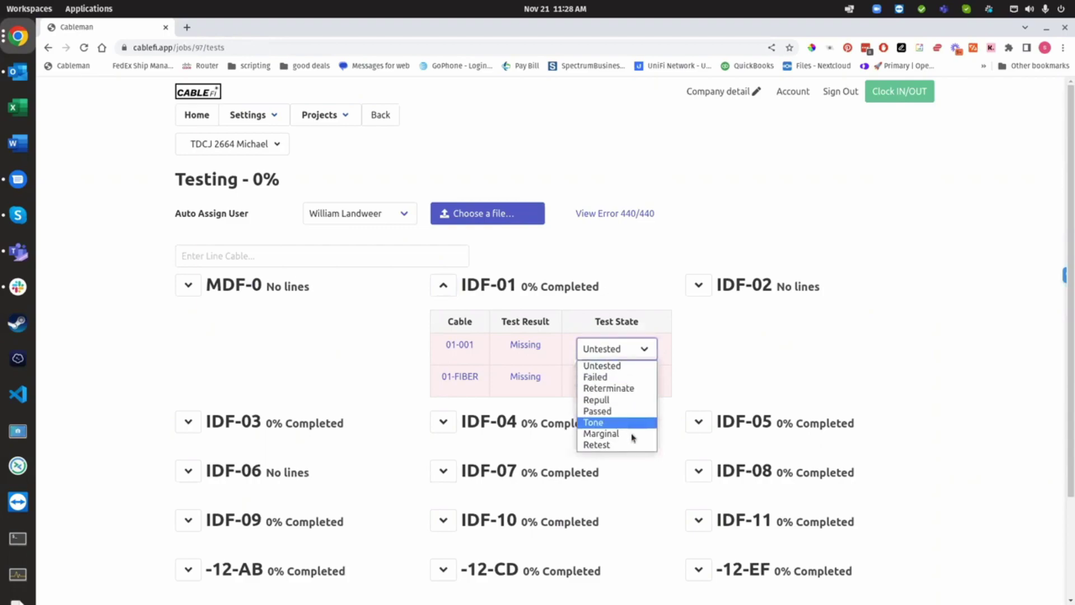
left_click(655, 278)
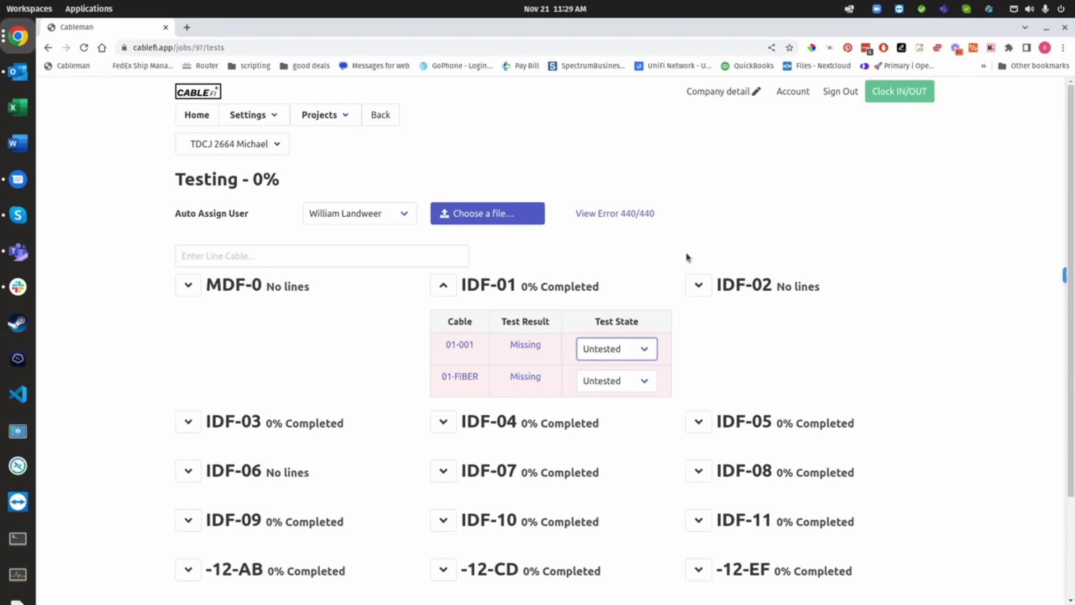
left_click(647, 351)
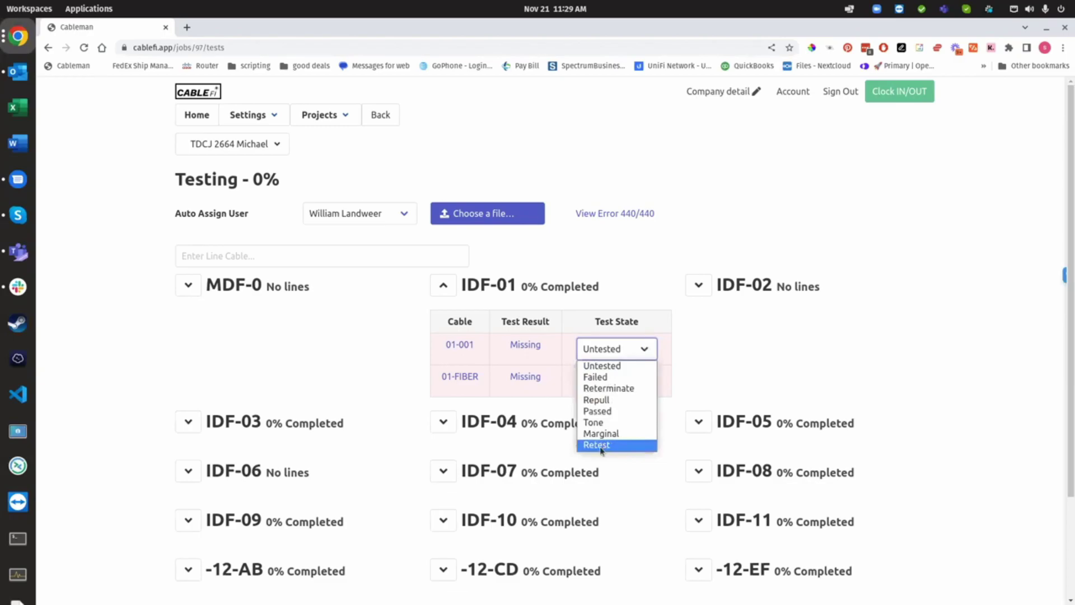
left_click(444, 287)
left_click(444, 286)
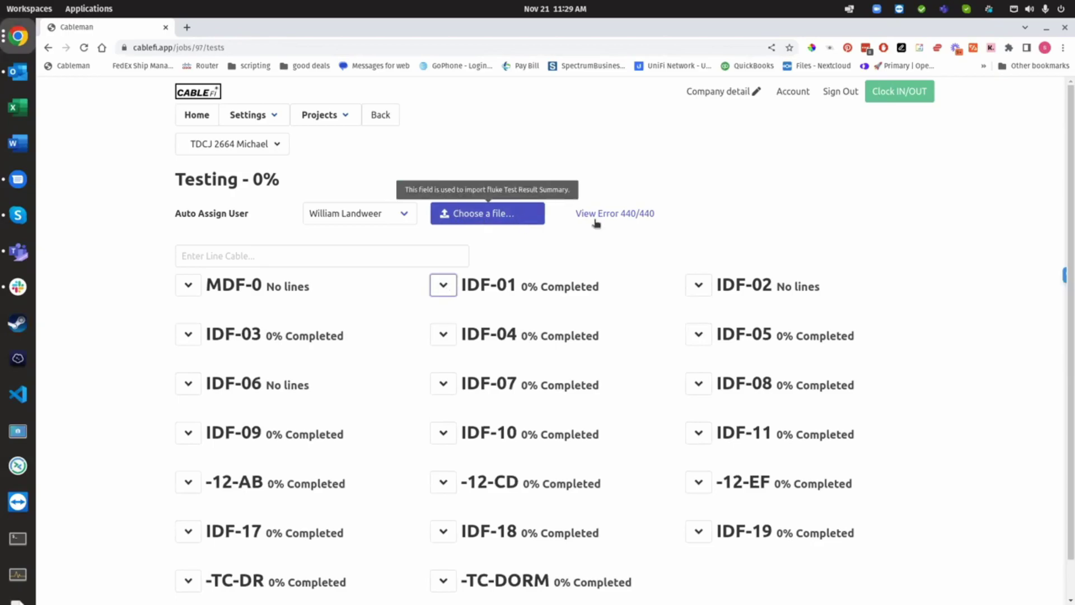
left_click(620, 213)
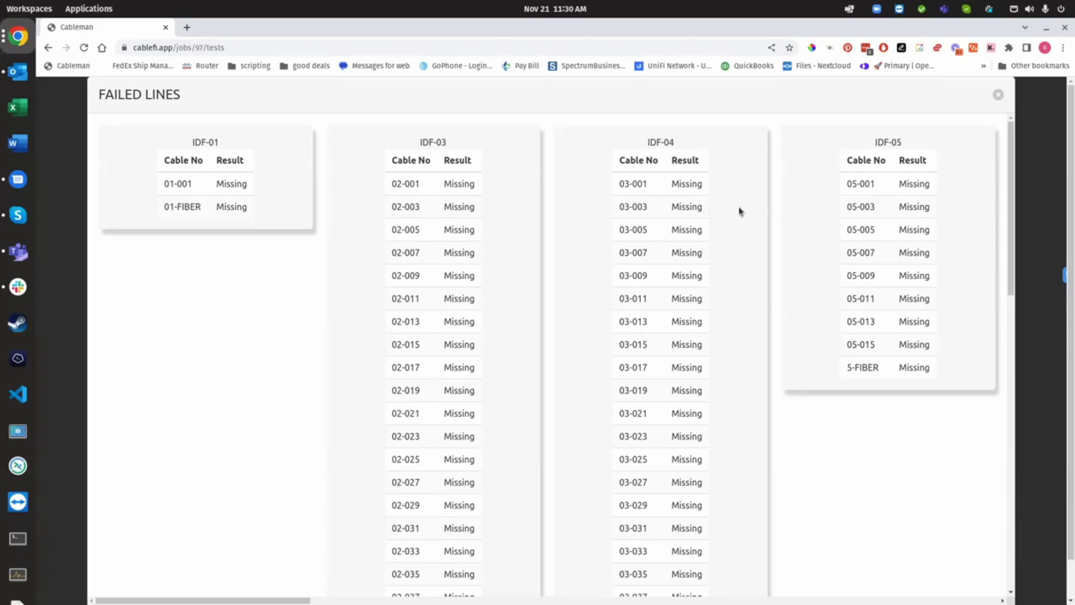
left_click(999, 95)
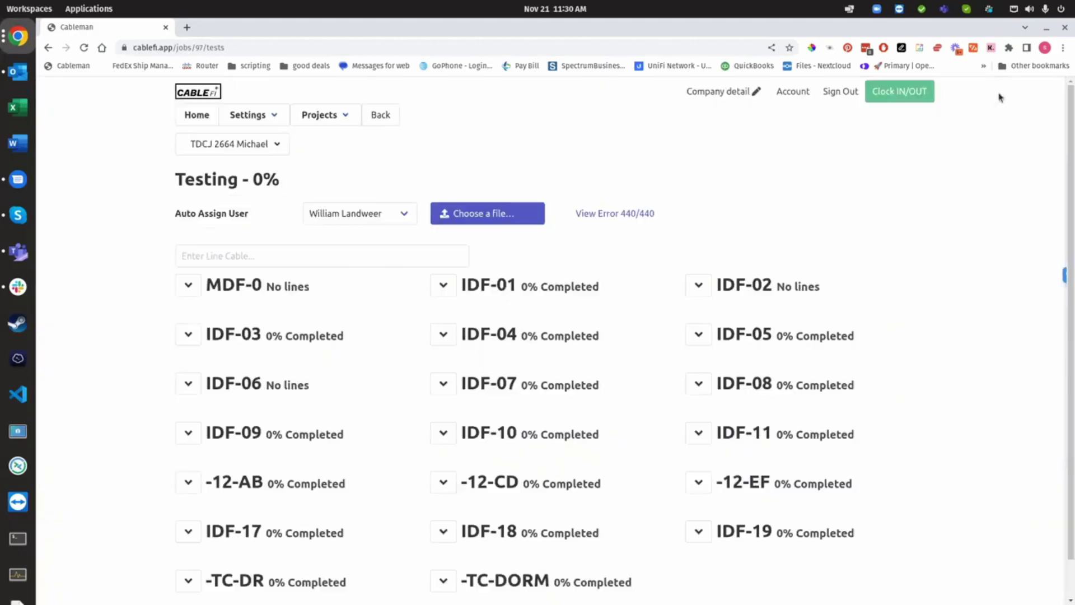
Open the punch list of the TDCJ 2664 Michael job and look it over
left_click(269, 144)
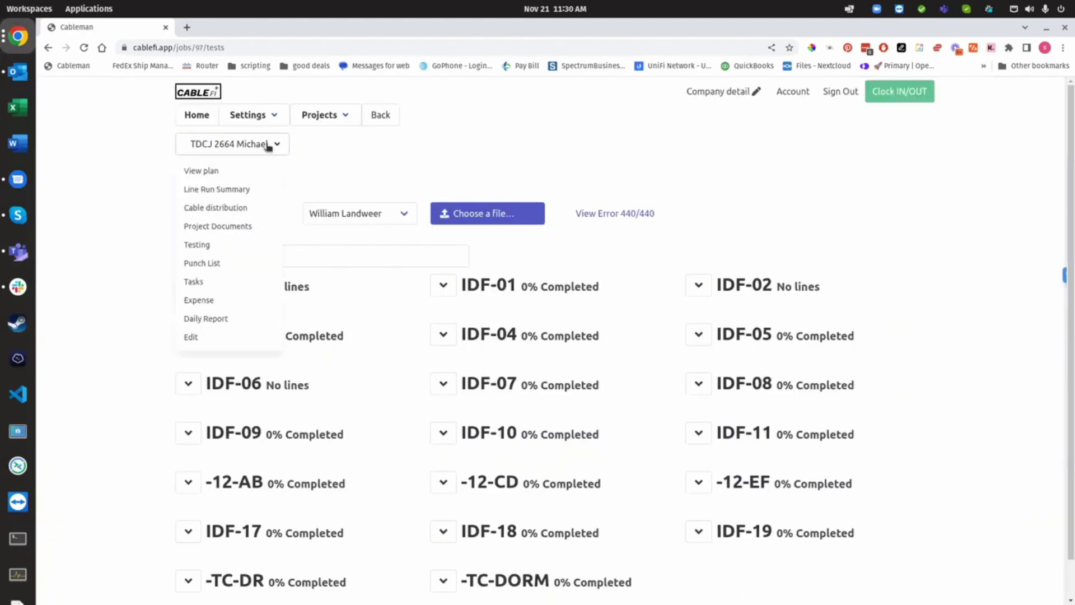
left_click(211, 267)
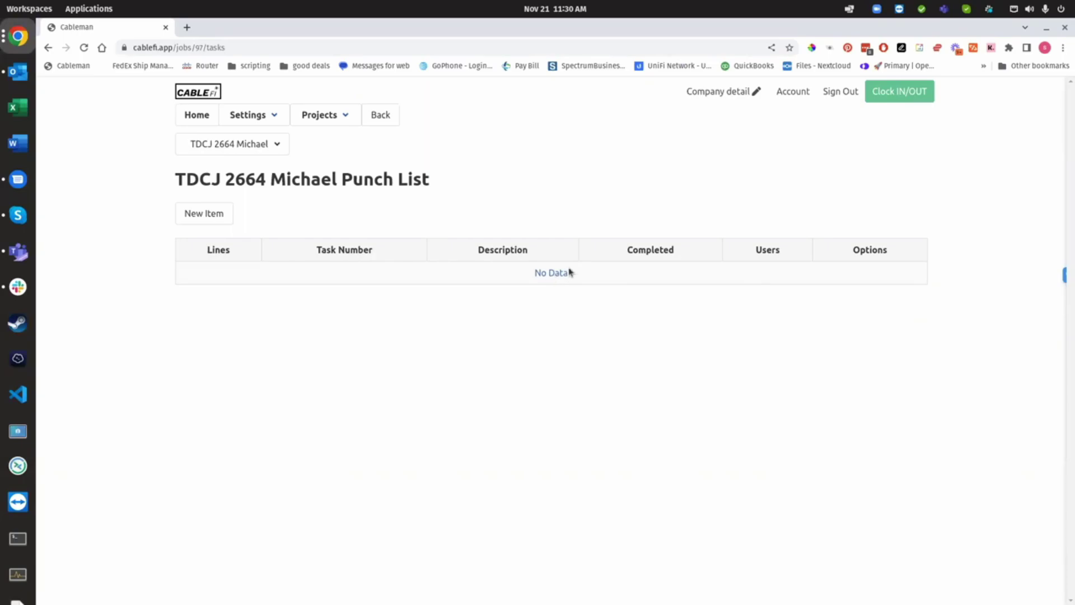
Try Tools as the expense type in a new expense for the TDCJ 2664 Michael job, and close the form without submitting
left_click(257, 146)
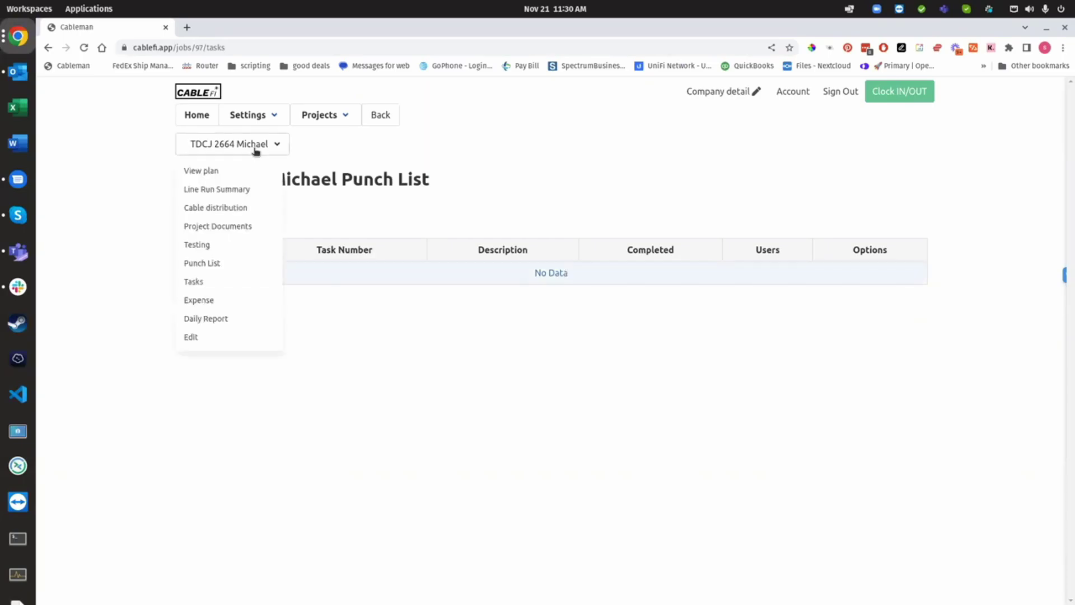
left_click(219, 302)
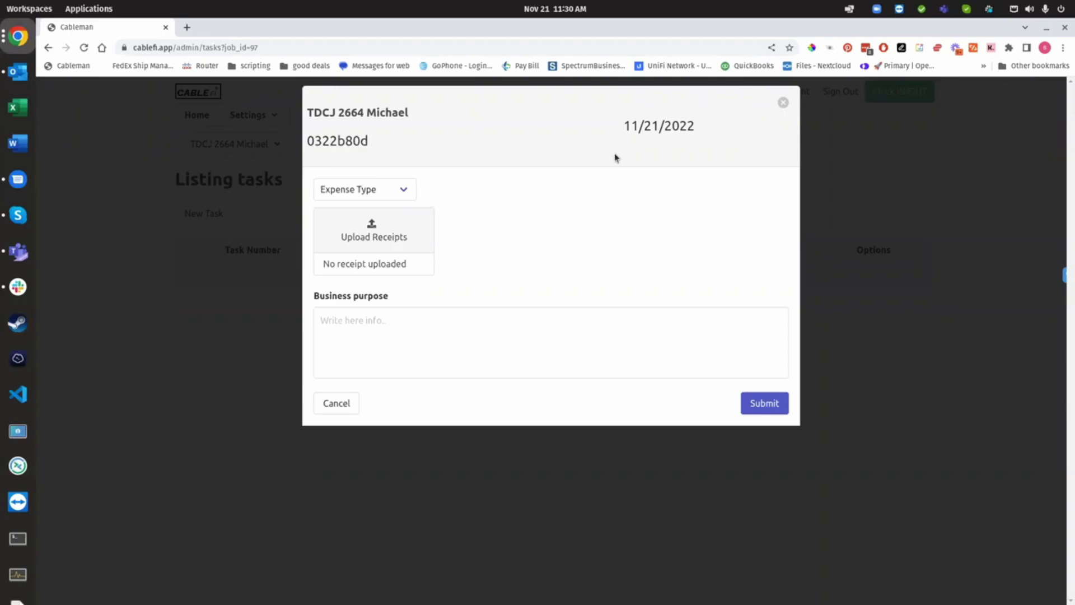
left_click(396, 193)
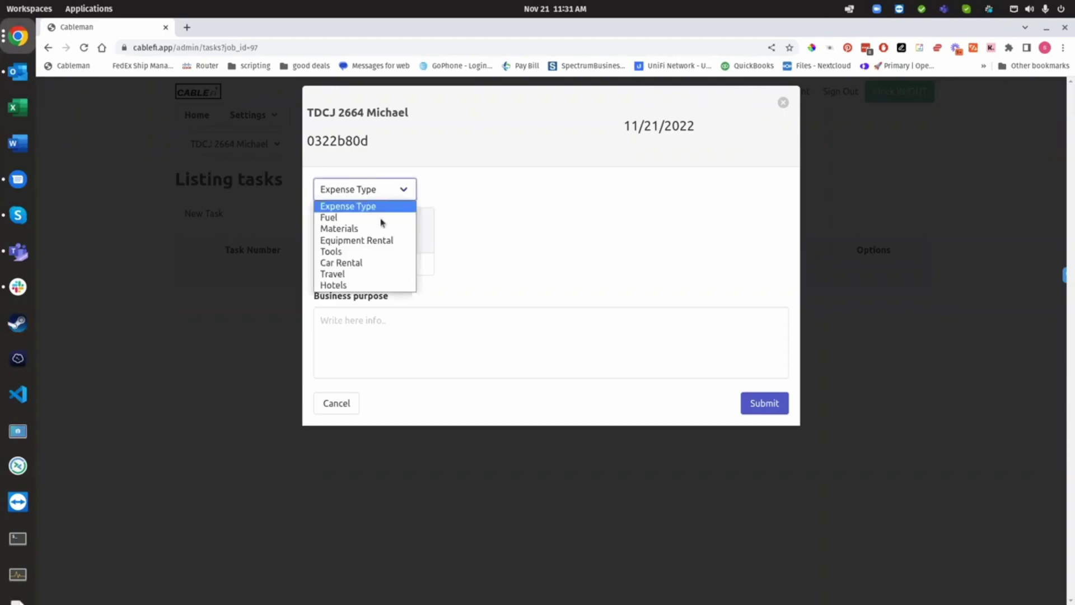
left_click(362, 250)
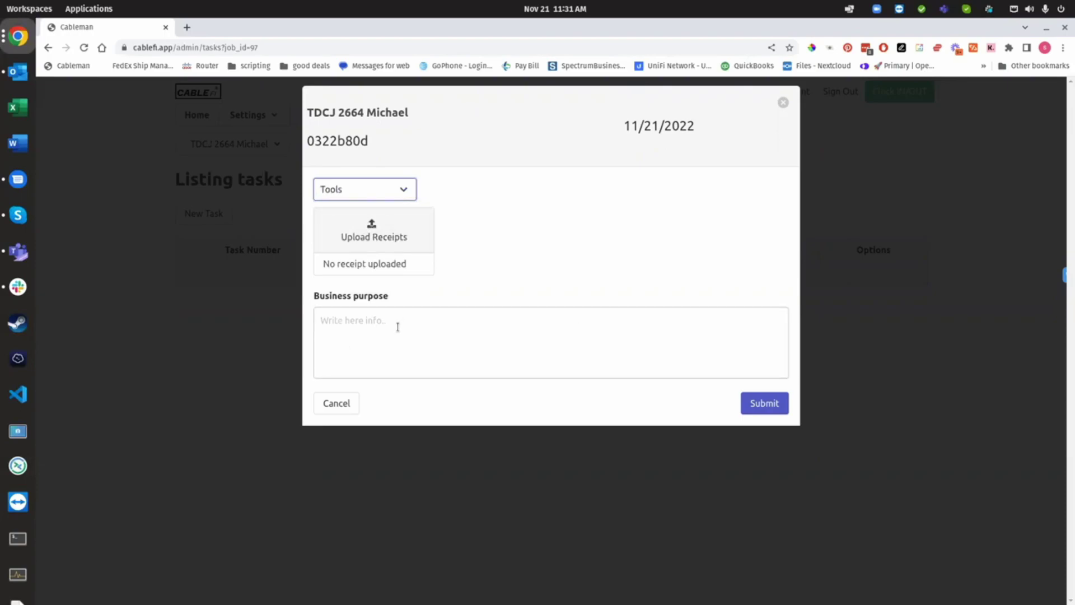
left_click(783, 104)
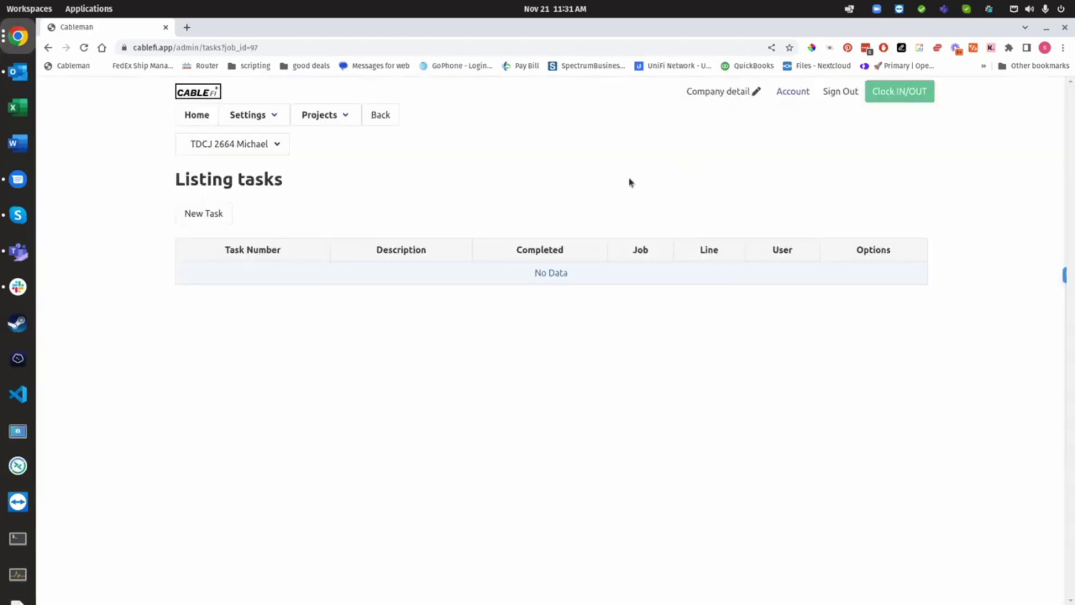
Try out the job's daily report form by entering "test" as the report text and toggling the technician's status, without submitting
left_click(281, 148)
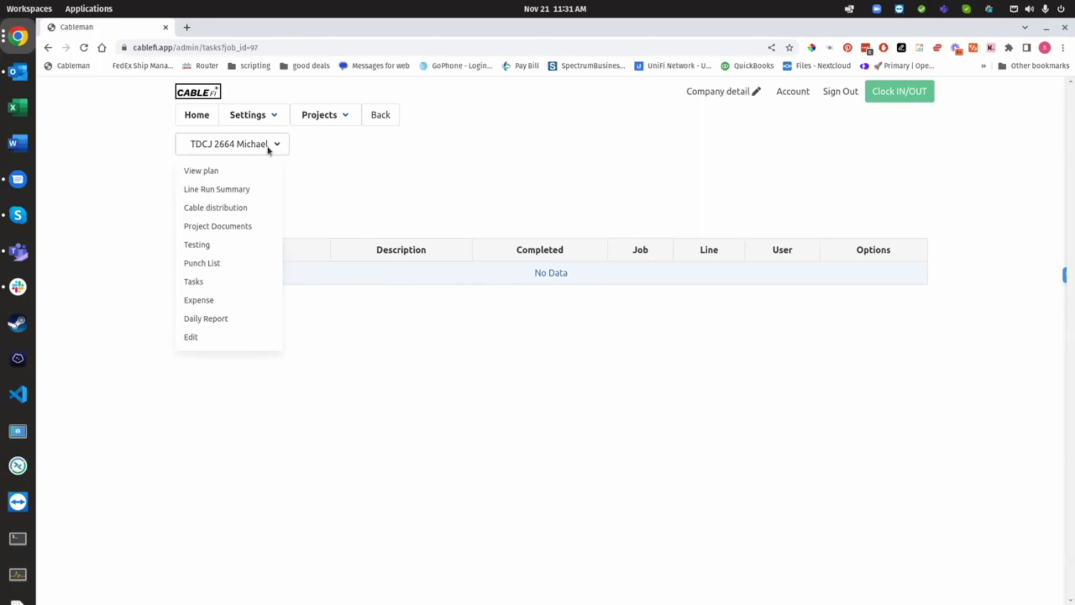
left_click(241, 320)
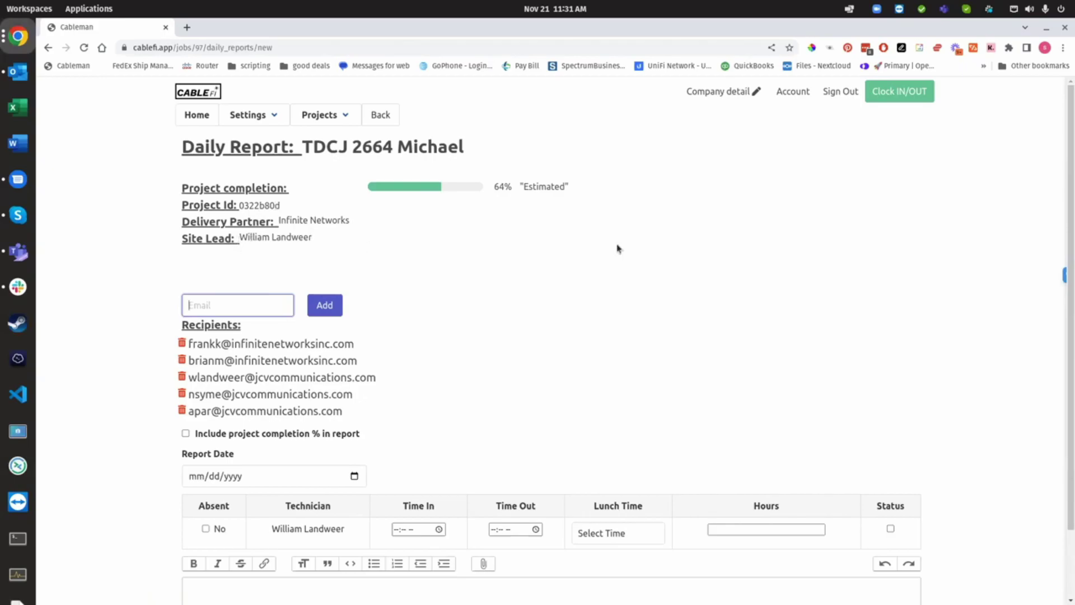
scroll(619, 252, "down", 1)
scroll(874, 429, "down", 2)
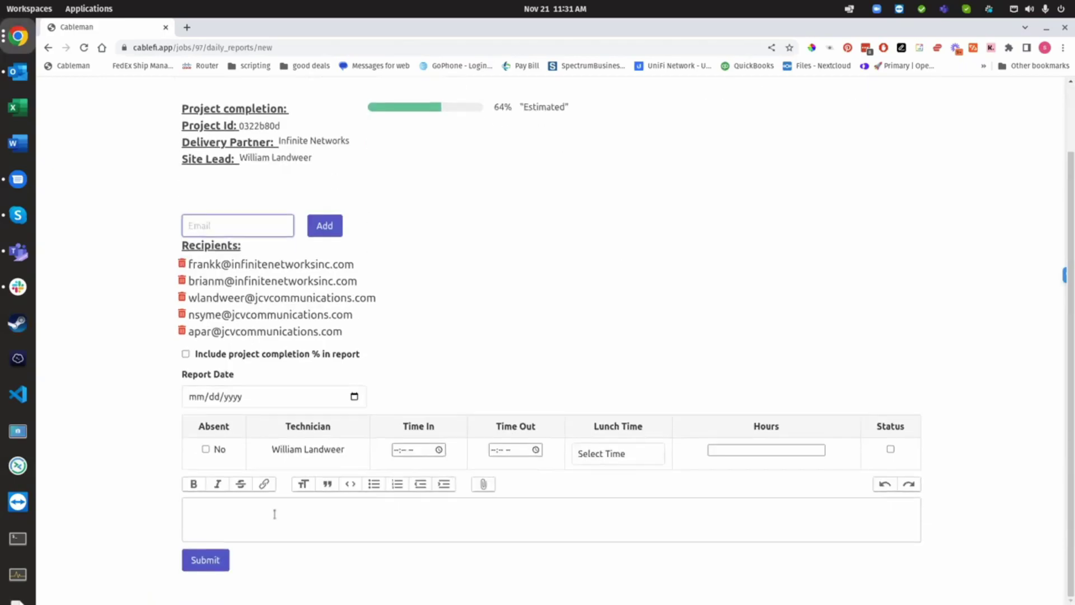
left_click(194, 507)
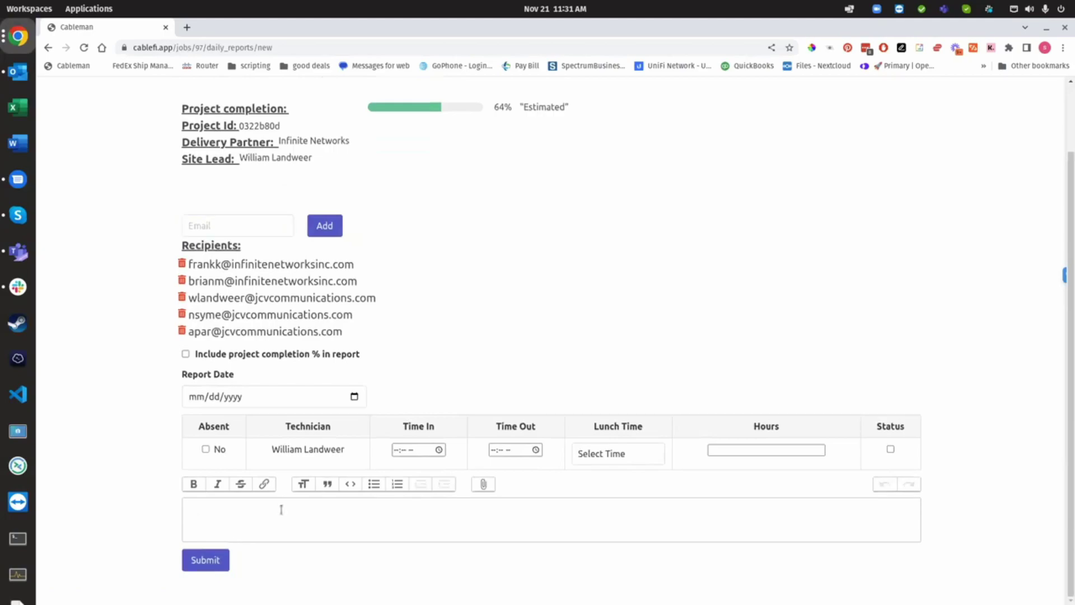
type("test")
left_click(890, 449)
left_click(890, 449)
scroll(586, 250, "up", 2)
Review the company's printers and the job logs' cable history for Raytheon Manchester
left_click(247, 115)
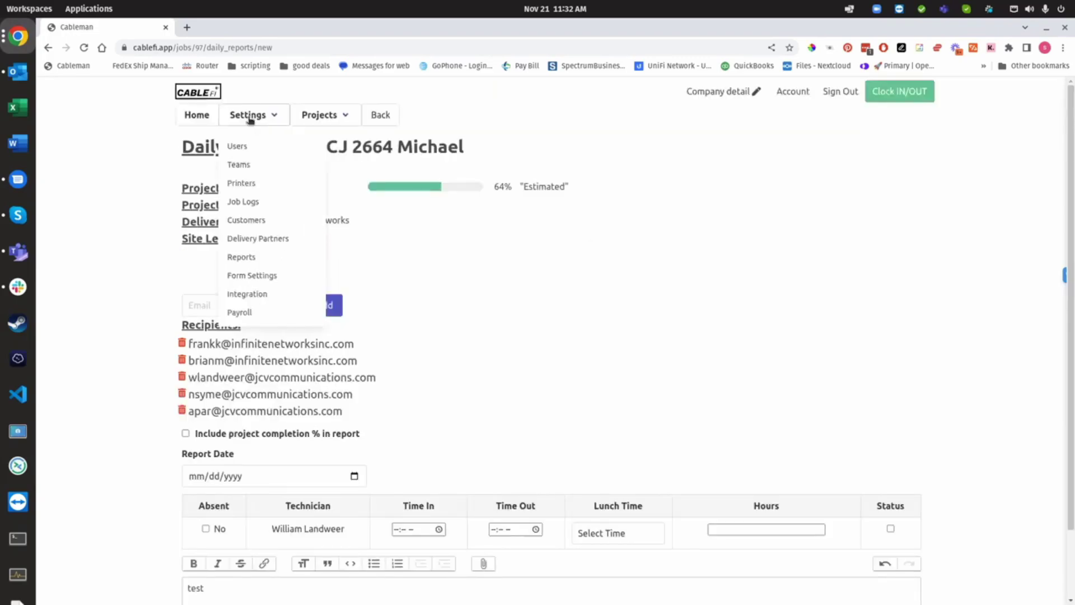
left_click(271, 188)
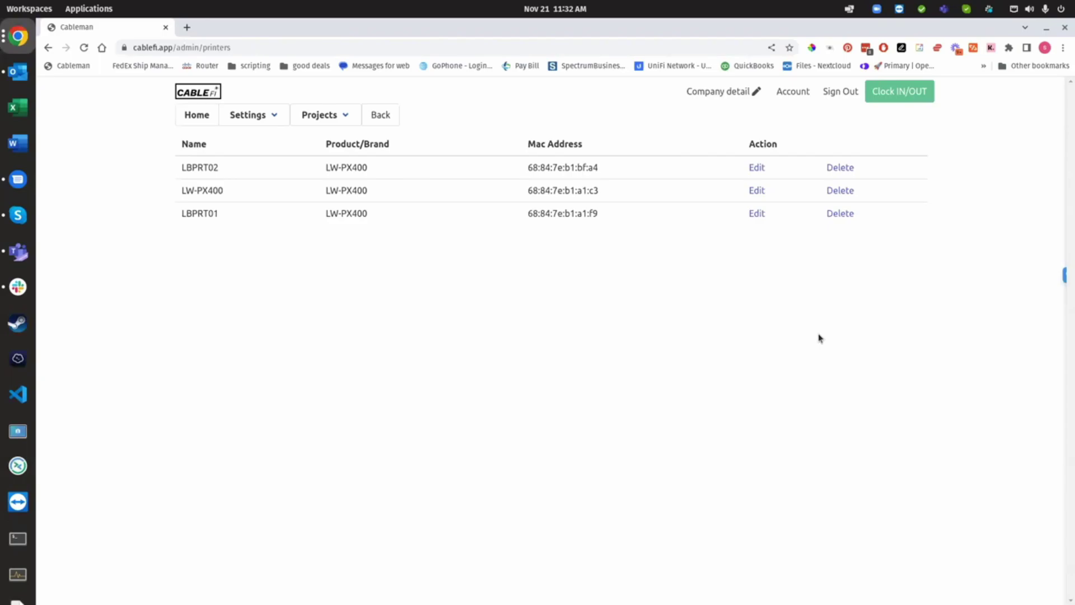
left_click(247, 114)
left_click(262, 202)
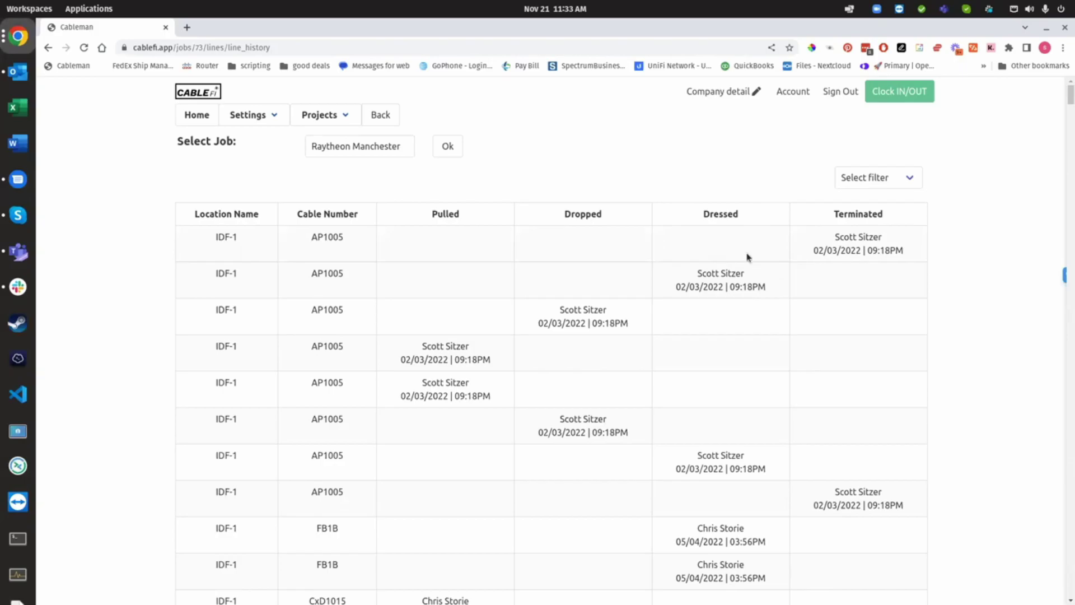
scroll(690, 430, "down", 4)
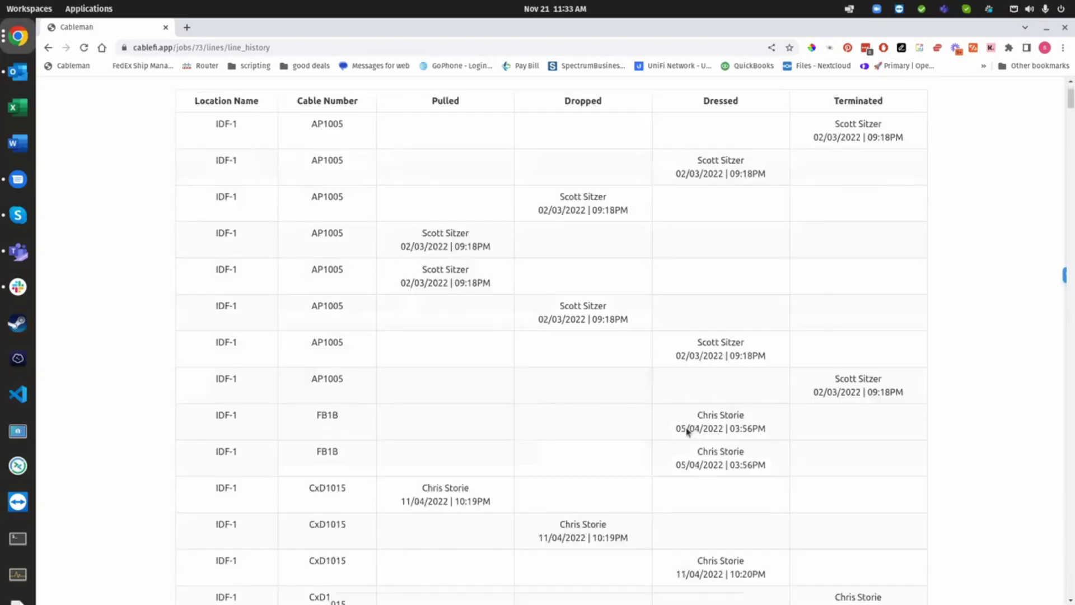
scroll(688, 433, "up", 10)
Review the customers and delivery partners lists, and view the projects of Infinite Networks
left_click(252, 114)
left_click(245, 221)
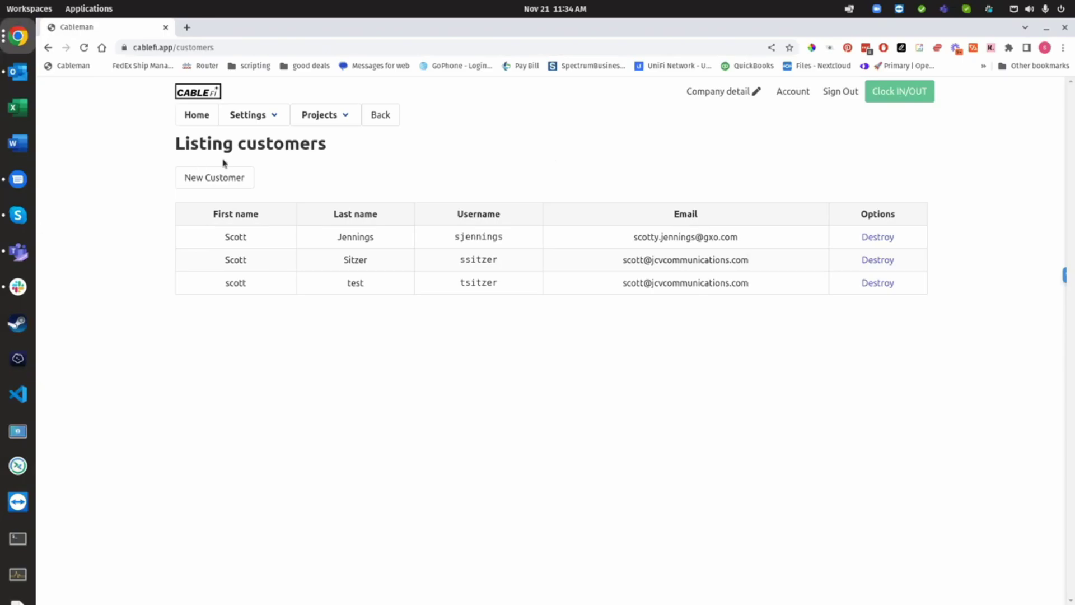
left_click(271, 115)
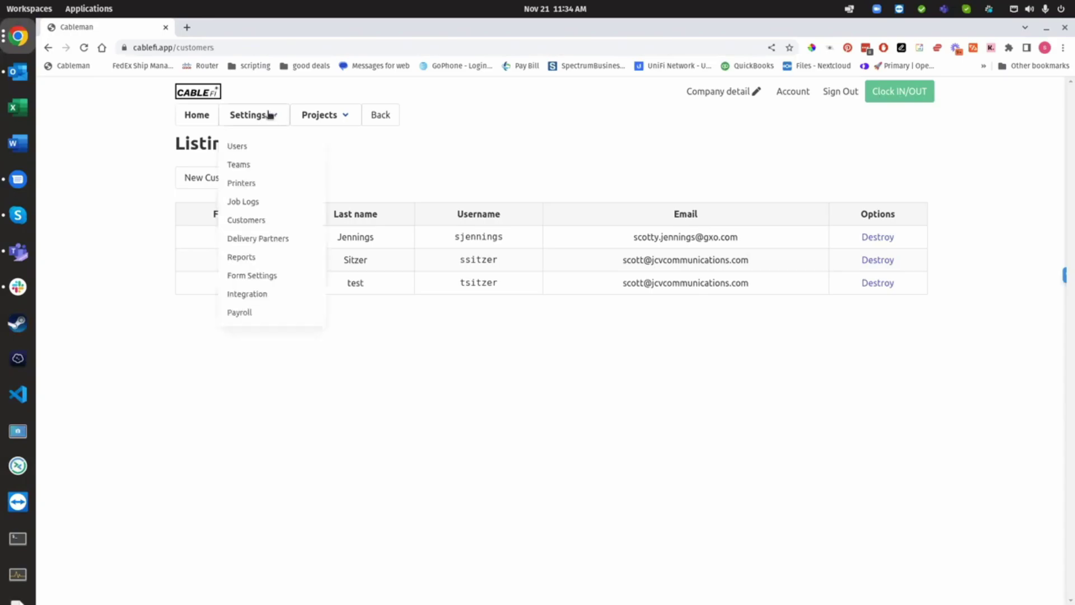
left_click(266, 242)
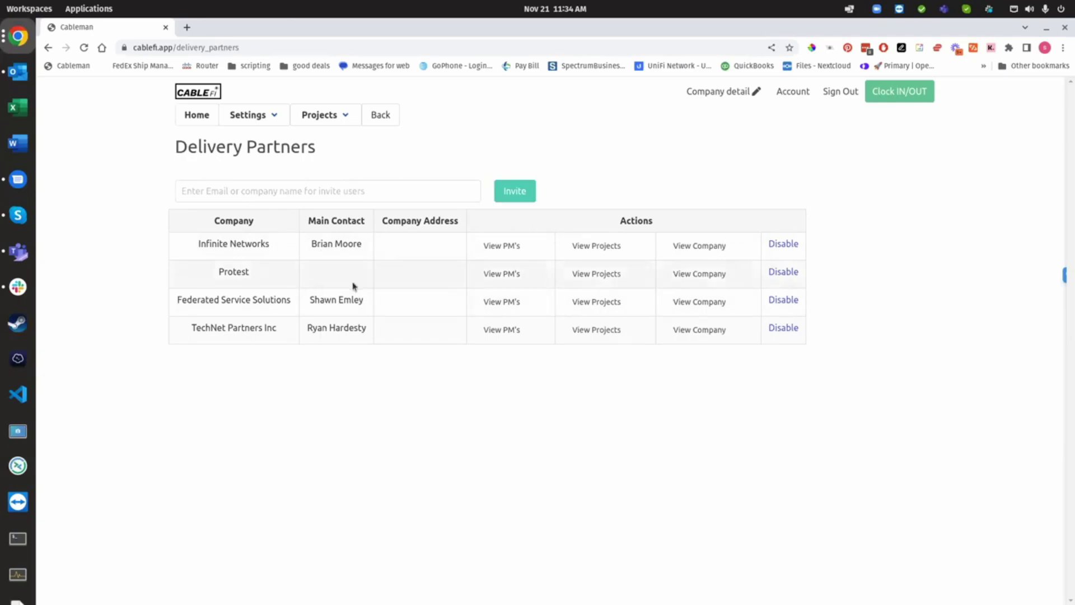
left_click(200, 194)
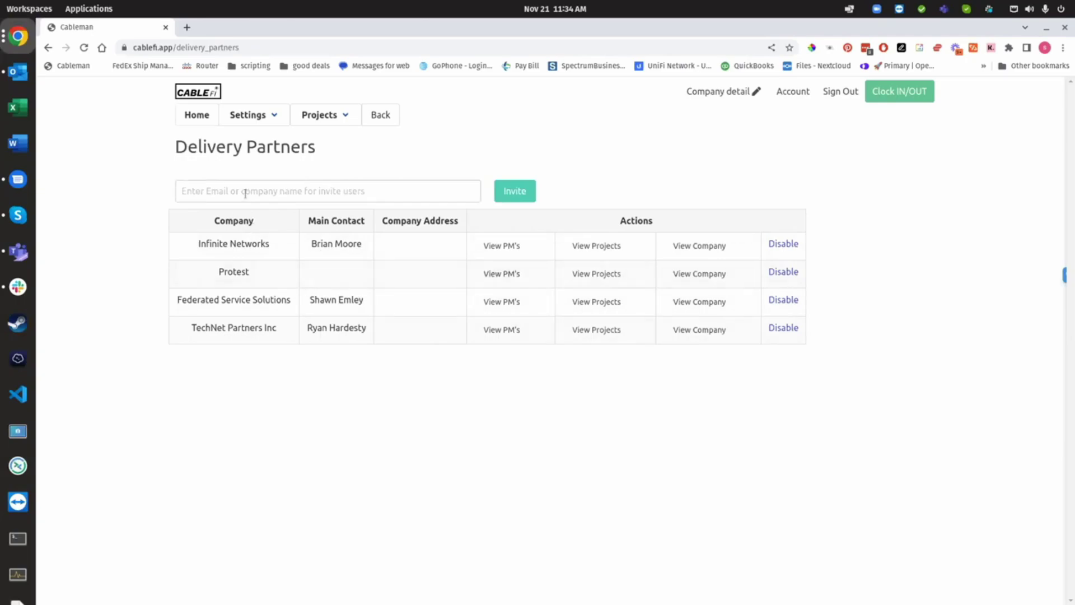
key("Return")
left_click(588, 245)
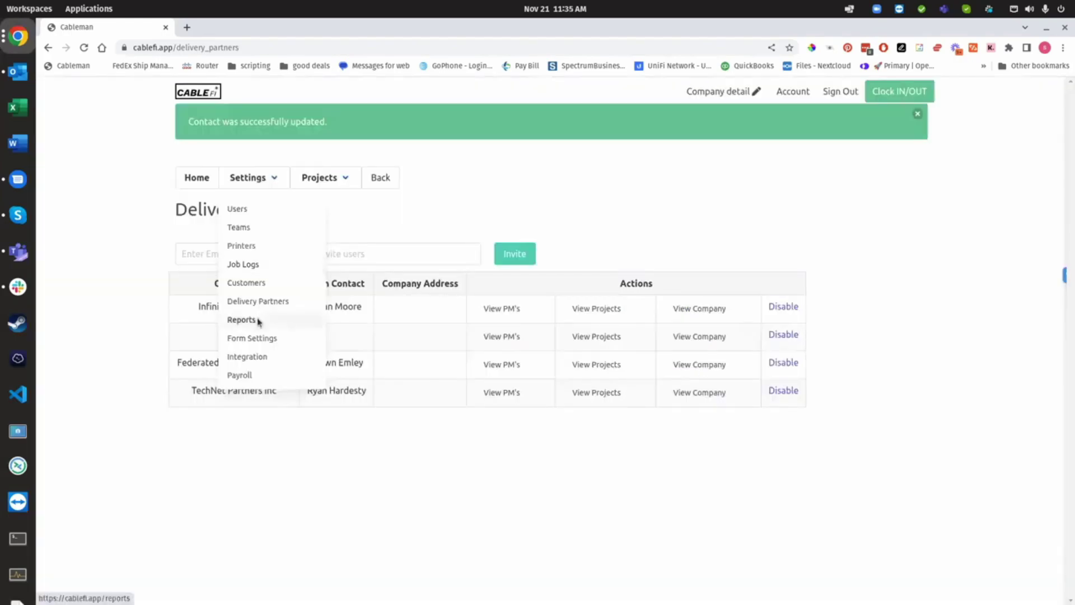
Generate a man hour report for the Casino VA Beach project covering 10/31/2022 to 11/04/2022
left_click(241, 320)
left_click(269, 249)
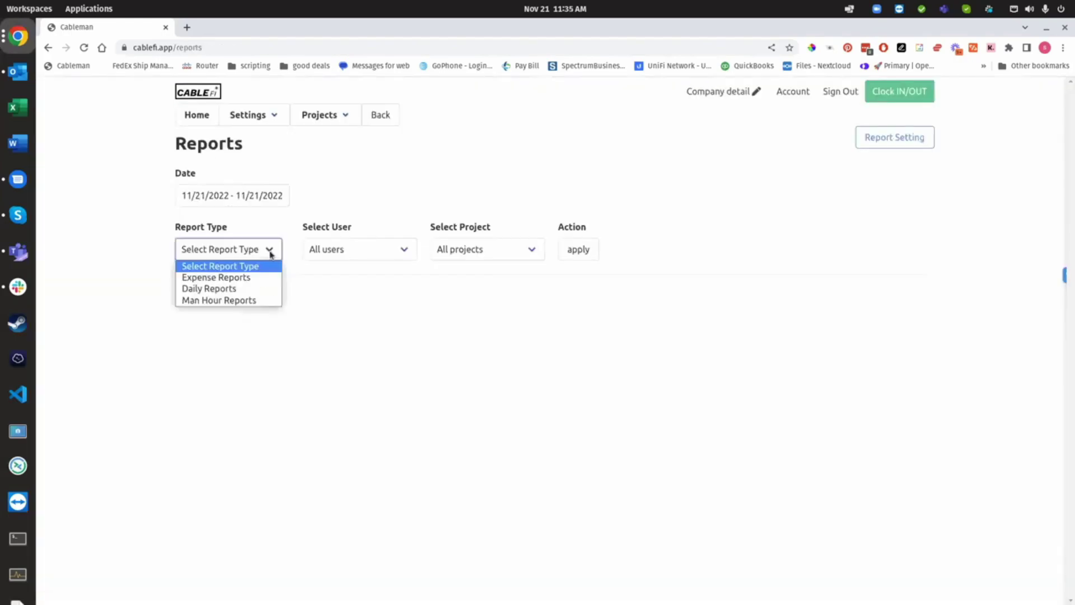
left_click(259, 303)
left_click(260, 249)
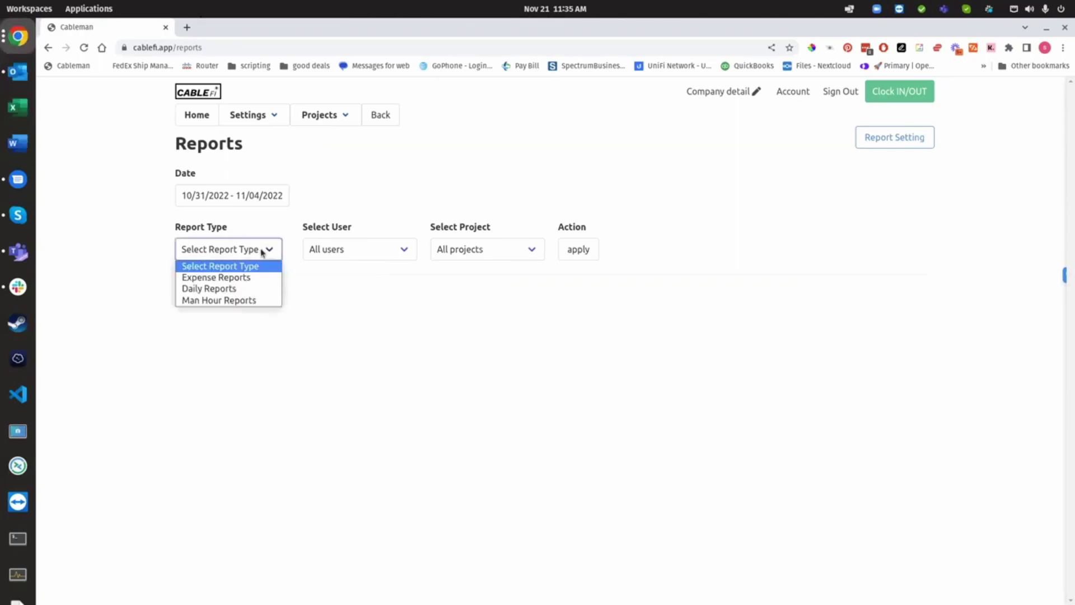
left_click(253, 302)
left_click(499, 252)
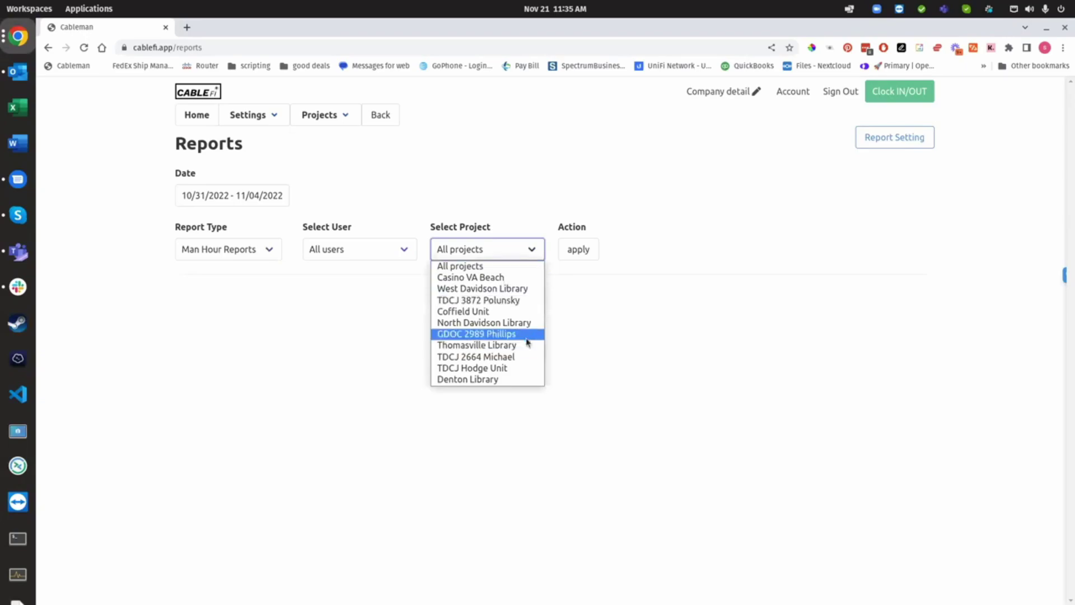
left_click(471, 277)
scroll(726, 218, "down", 1)
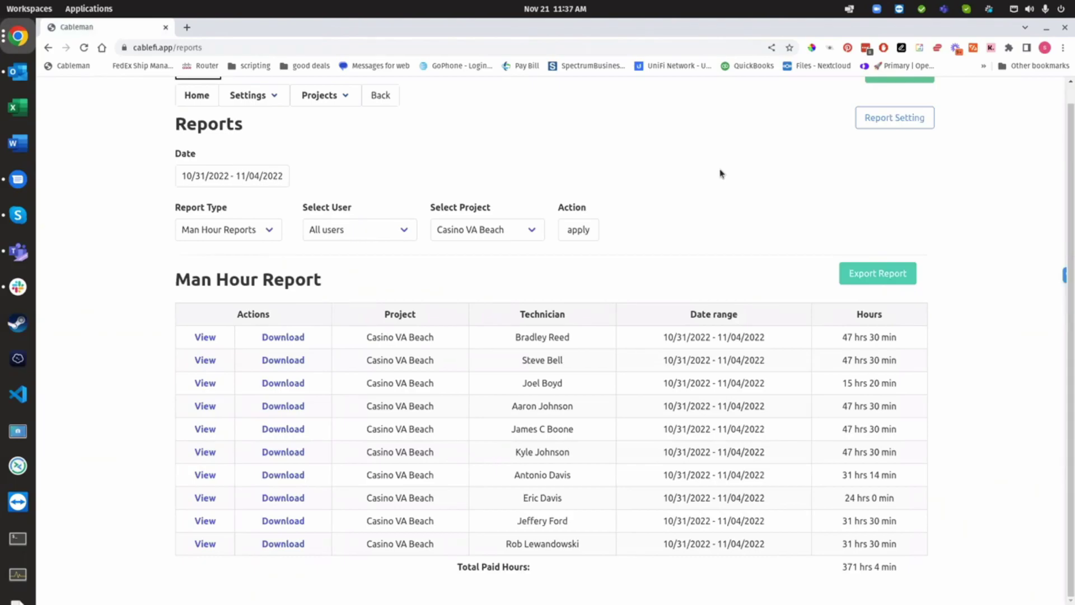
Generate an expense report across all projects and users for the same date range
left_click(269, 230)
left_click(246, 258)
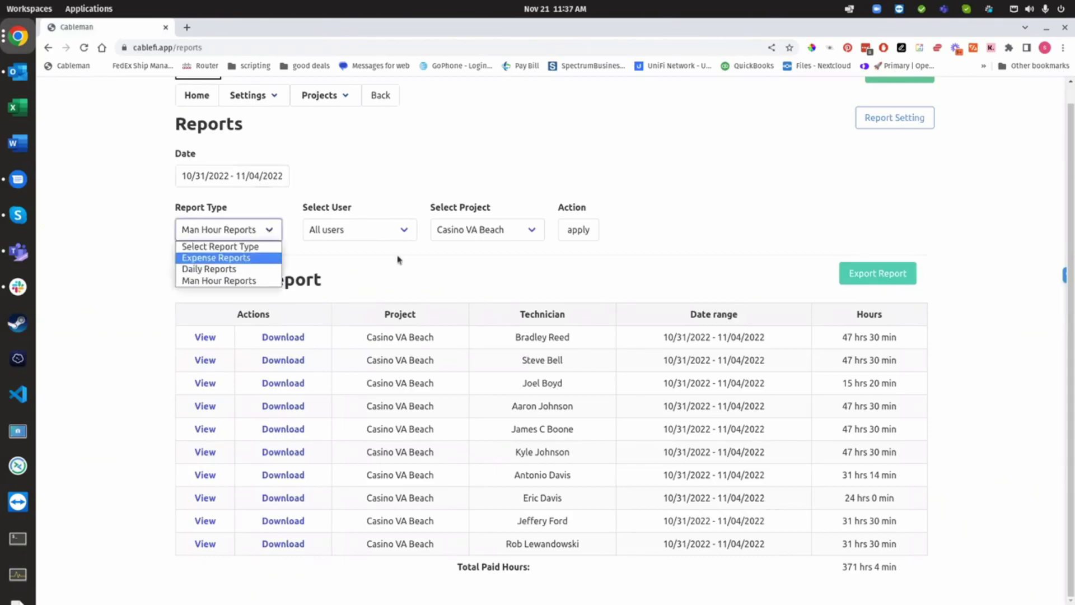
left_click(596, 230)
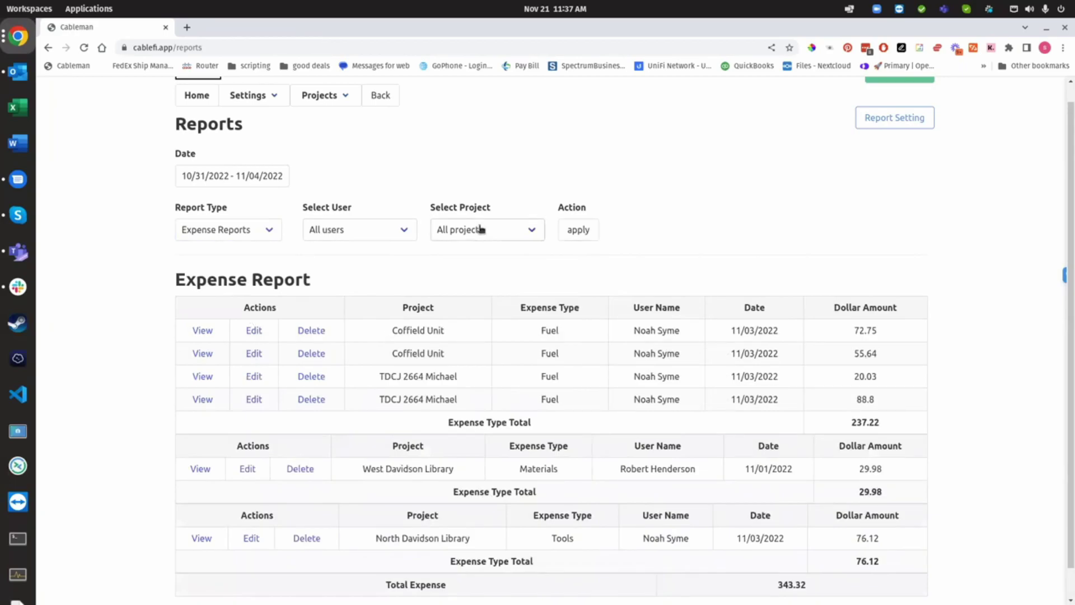
Open the report settings and review the recipients and sending frequency for expense, daily and man/hour reports
scroll(479, 229, "up", 1)
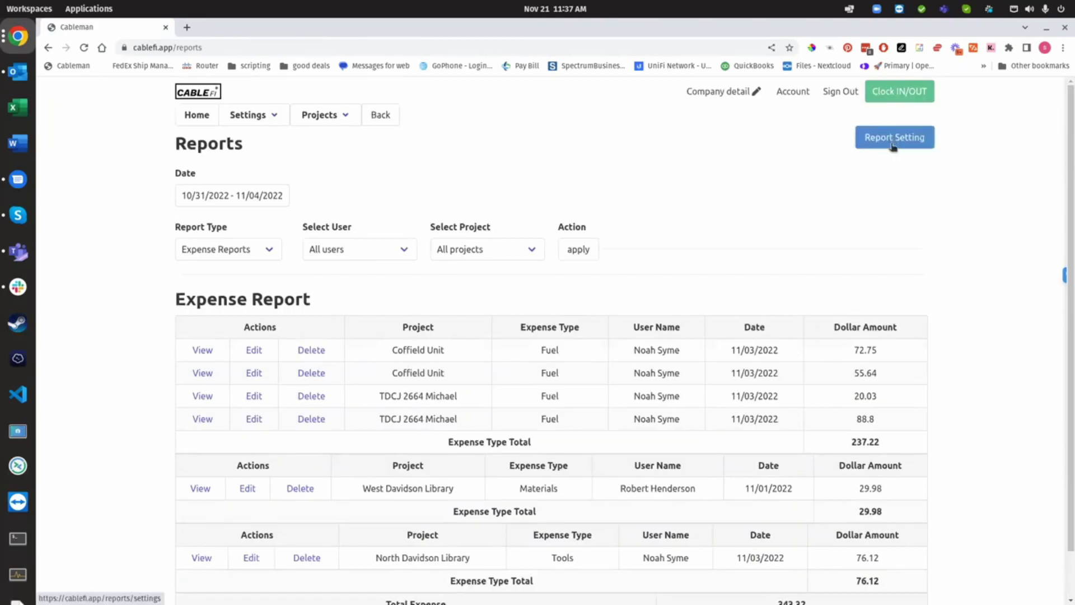
left_click(893, 137)
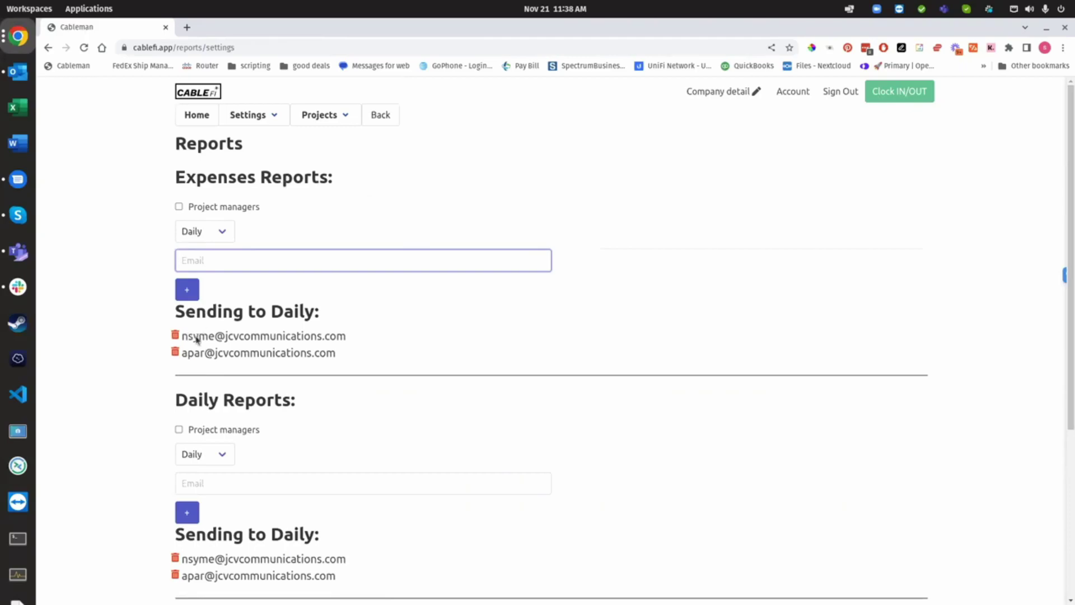
scroll(199, 339, "down", 1)
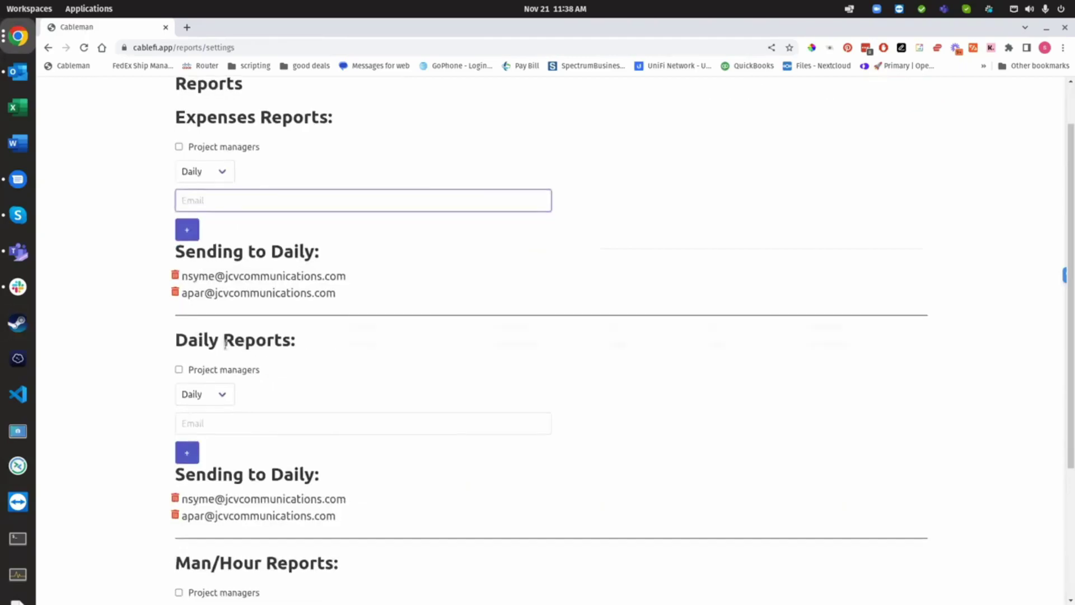
scroll(227, 345, "down", 1)
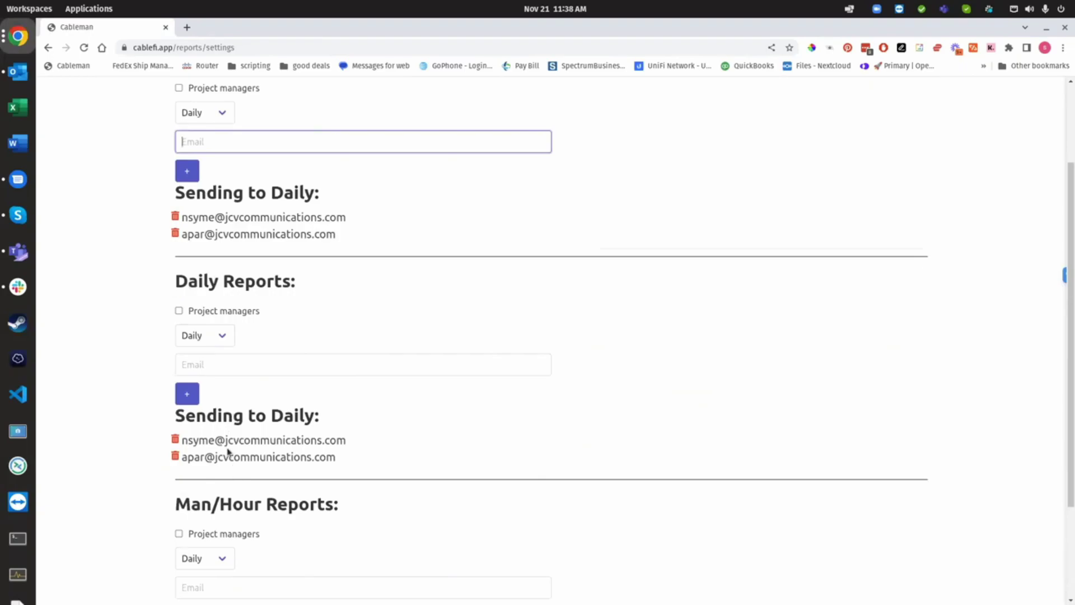
scroll(106, 418, "down", 3)
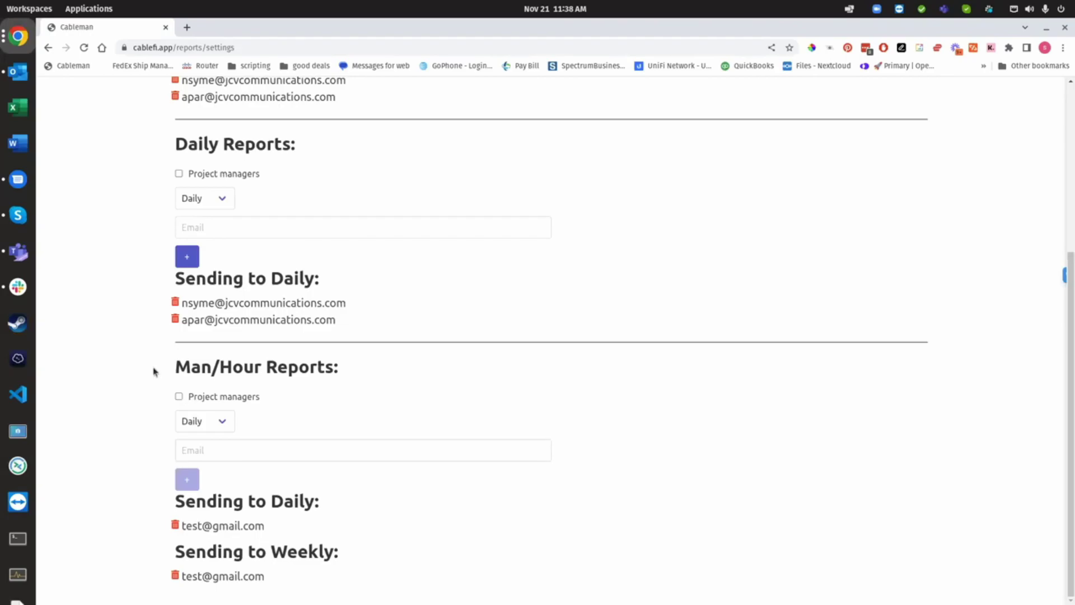
scroll(153, 370, "up", 5)
Review the skills and certificates in the form settings, and look at the Gusto payroll integration
left_click(270, 275)
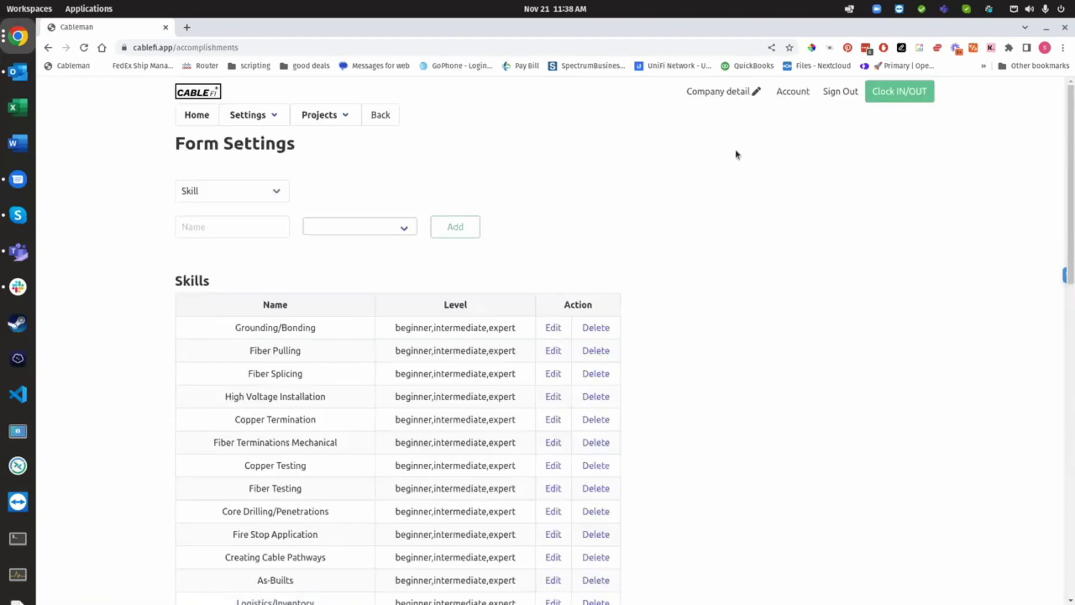
scroll(758, 321, "down", 8)
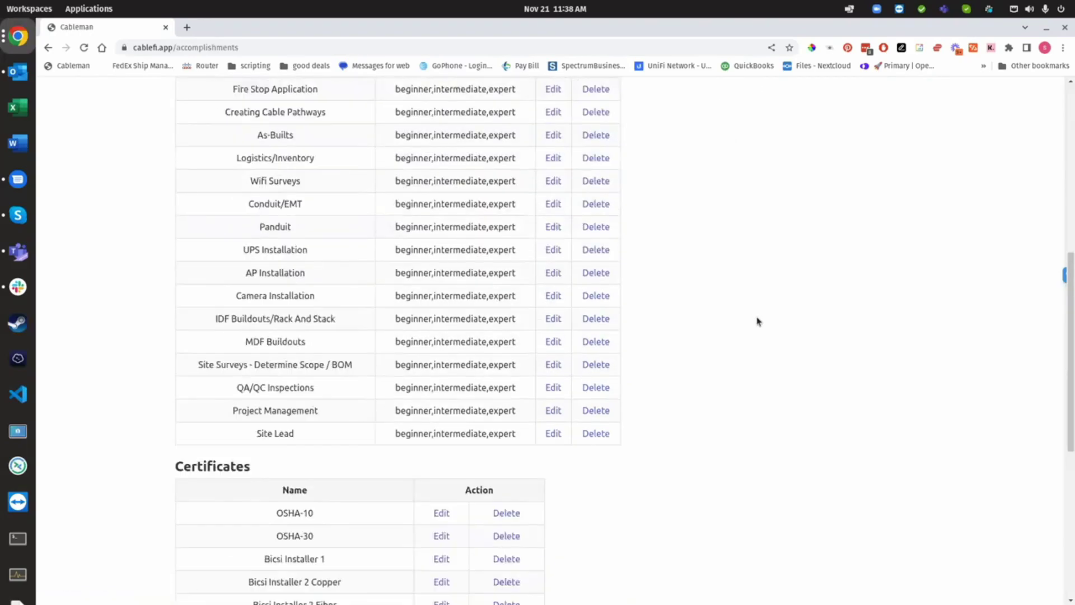
scroll(751, 314, "down", 3)
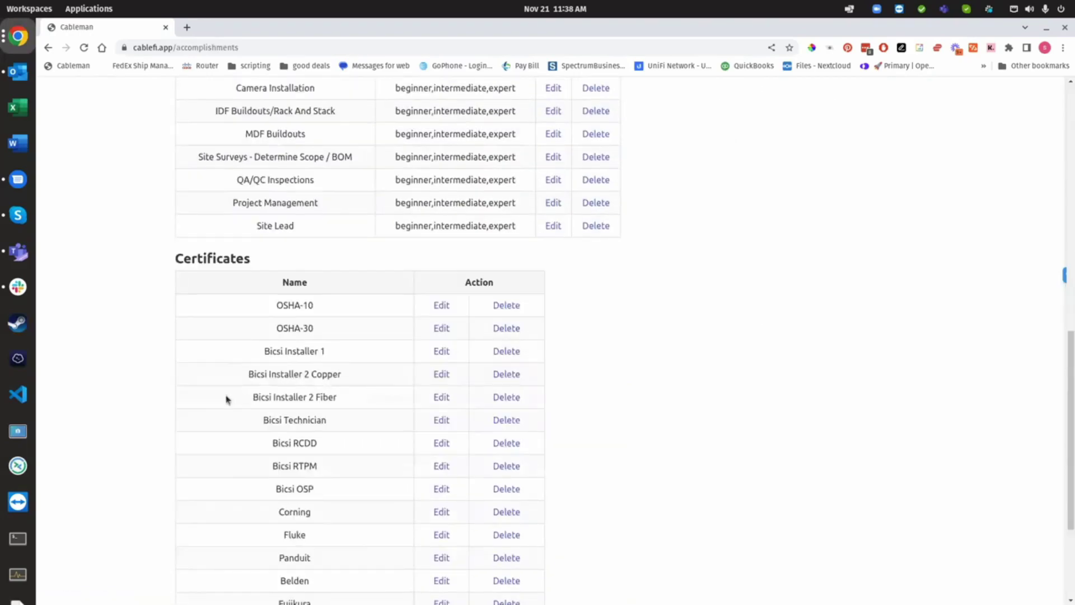
scroll(228, 398, "down", 3)
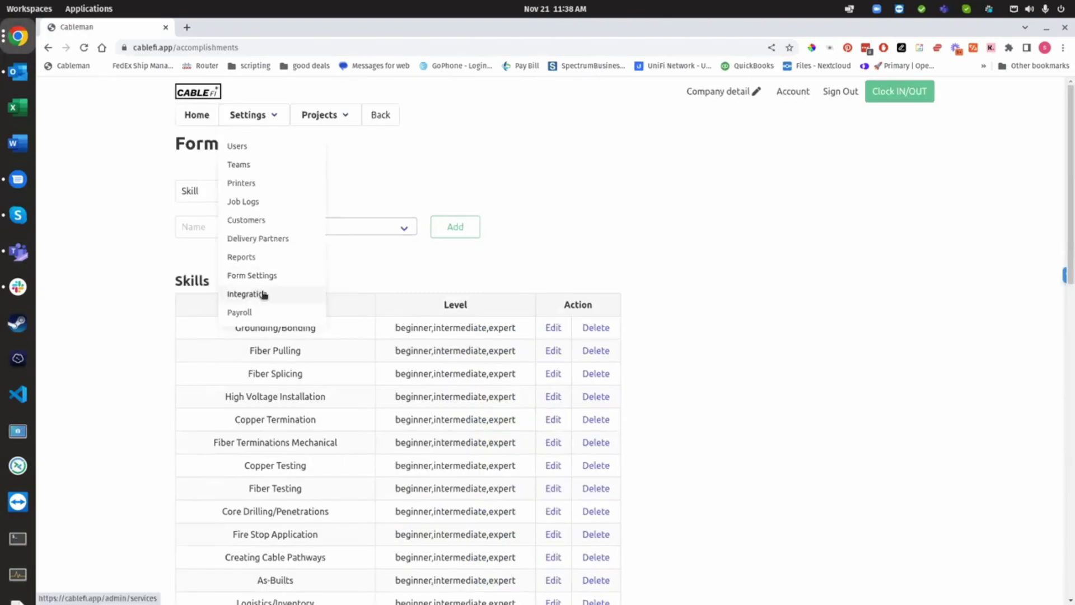
left_click(262, 293)
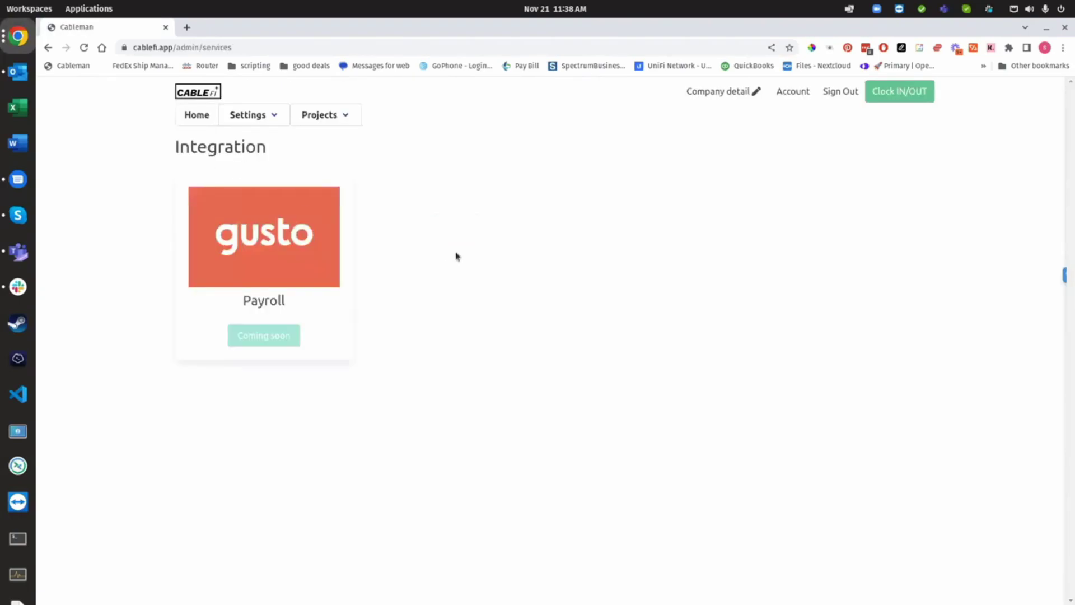
left_click(241, 250)
Look over the home calendar, tasks and punch list, and open the clock in/out form
left_click(193, 114)
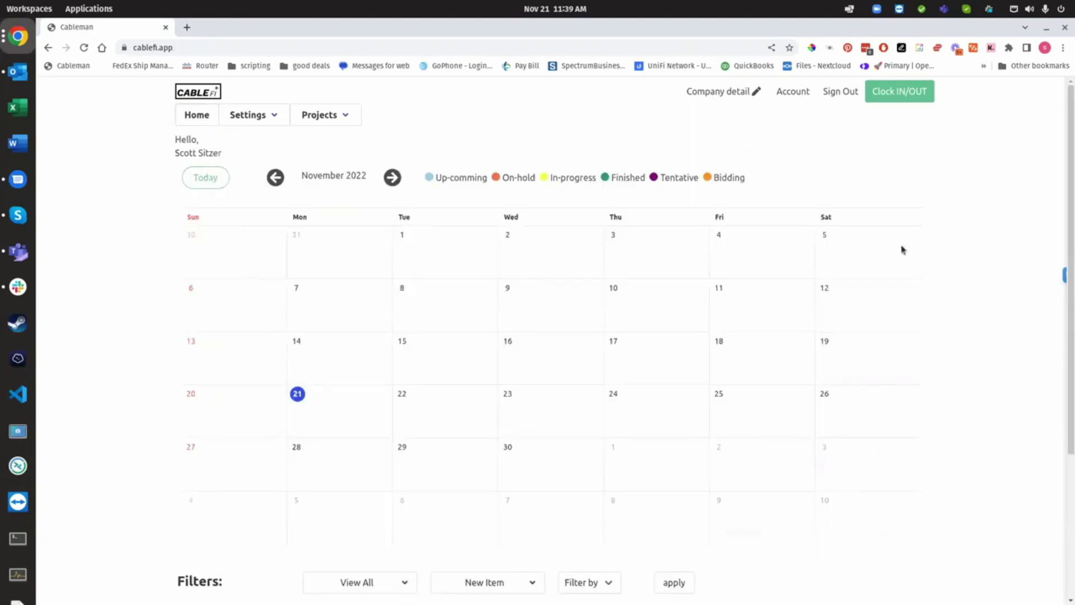
scroll(711, 353, "down", 5)
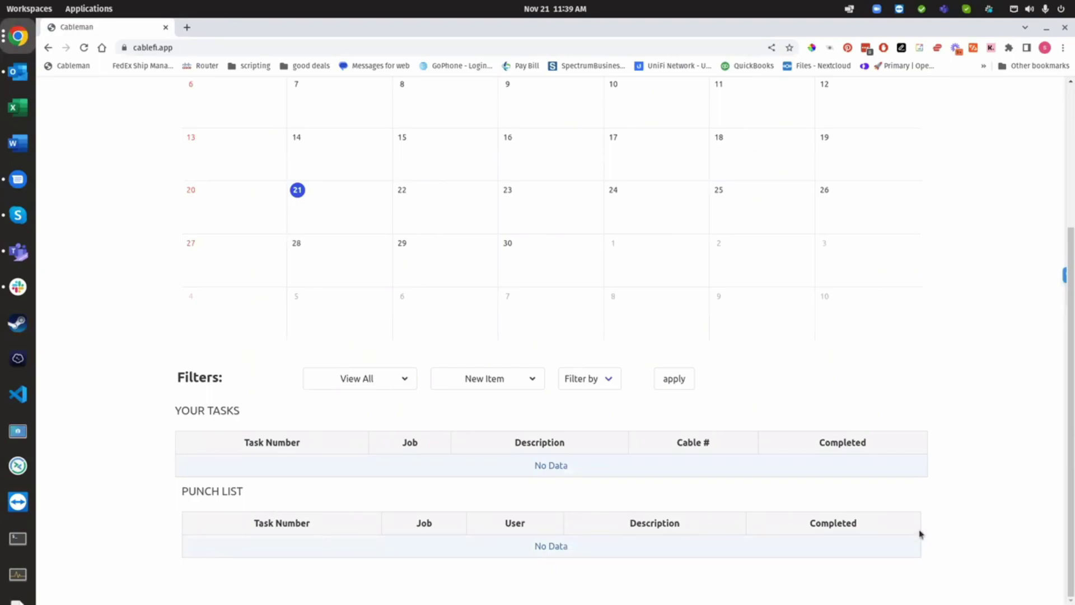
scroll(1064, 204, "up", 4)
left_click(905, 96)
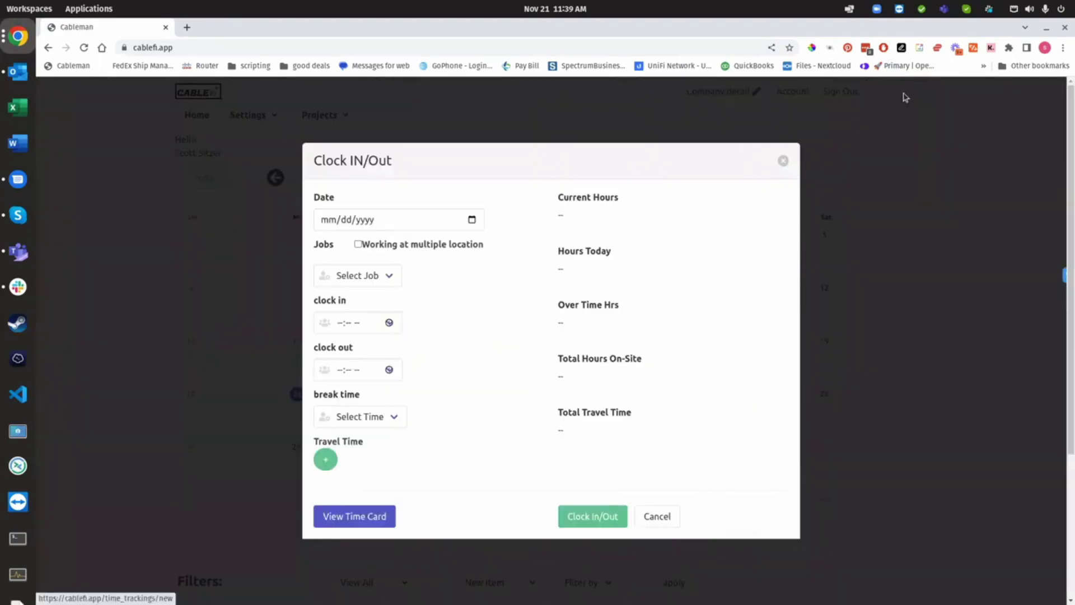